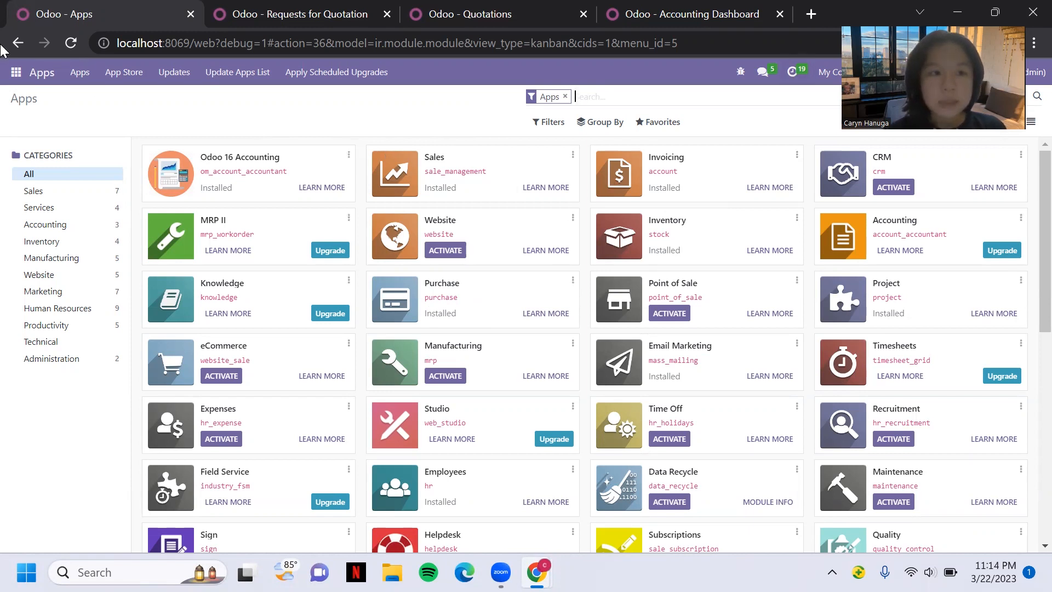
# Switch to the Inventory module and open its list of product categories from the configuration options
pyautogui.click(15, 74)
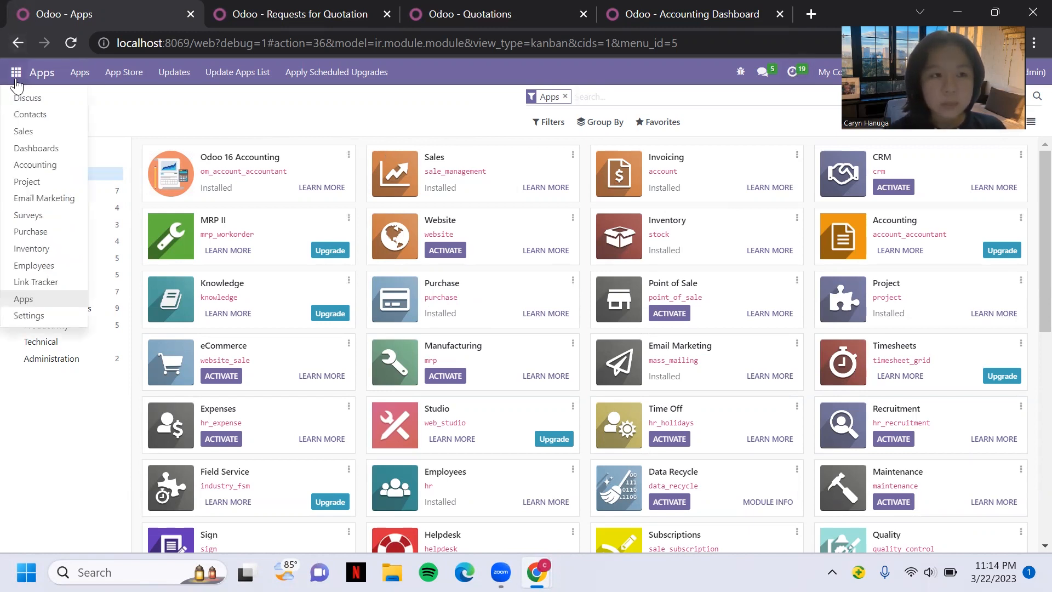
pyautogui.click(32, 249)
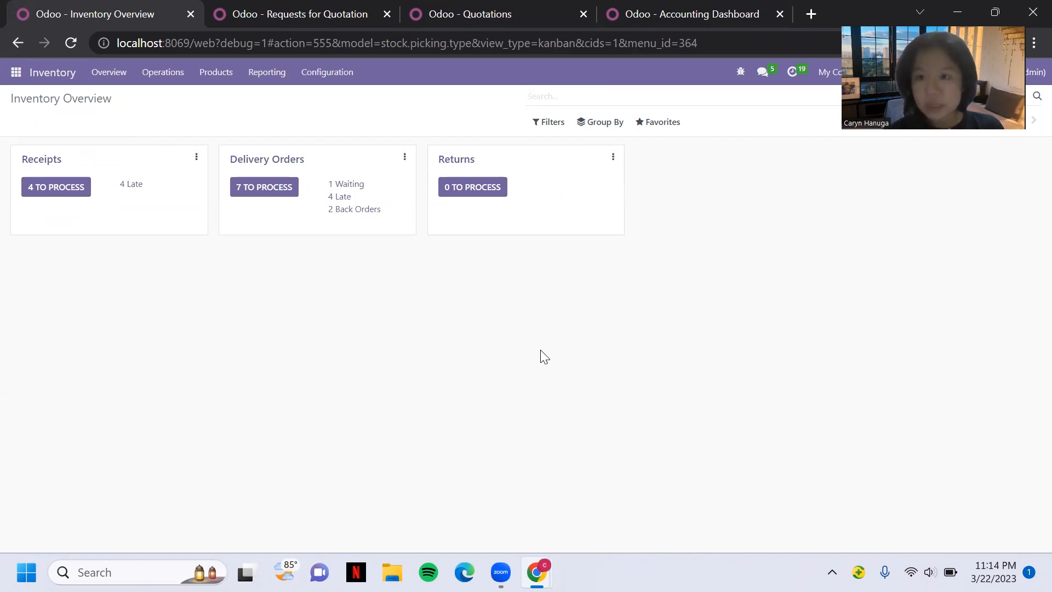
pyautogui.click(335, 76)
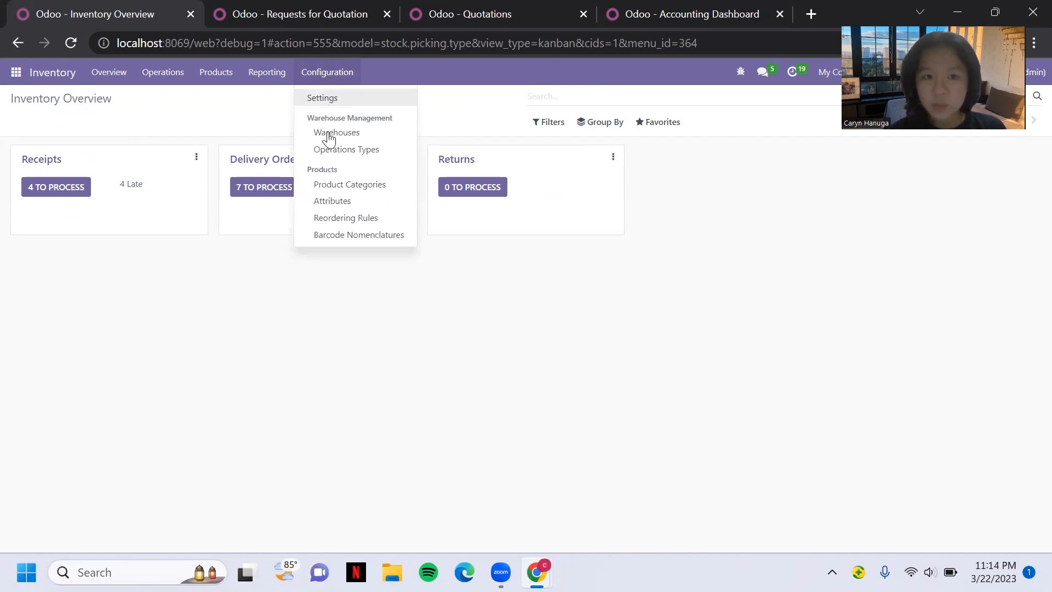
pyautogui.click(333, 185)
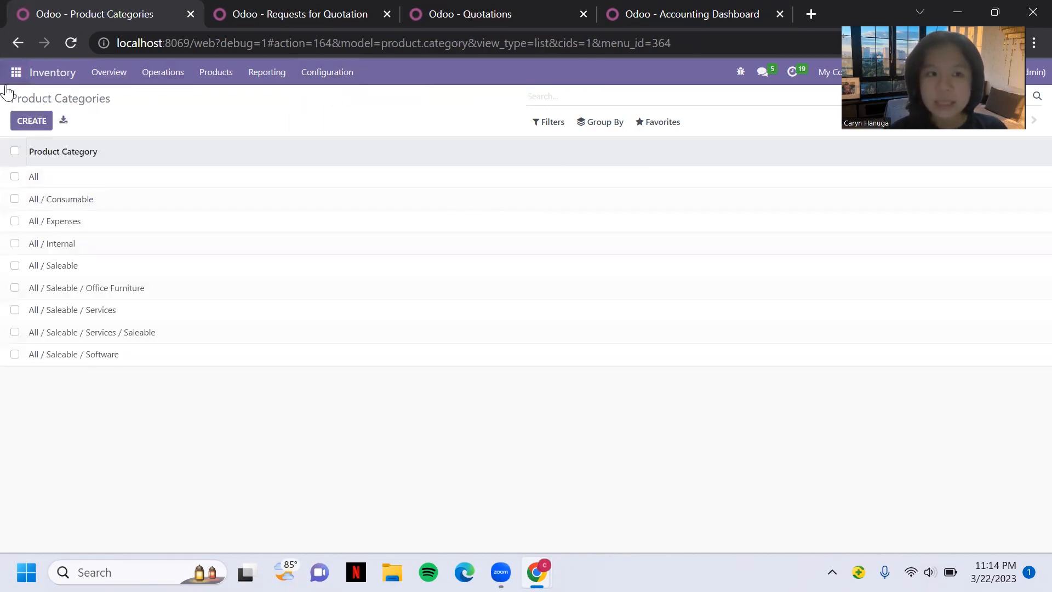
# Start a new product category and name it "[FIFO] Meja"
pyautogui.click(31, 121)
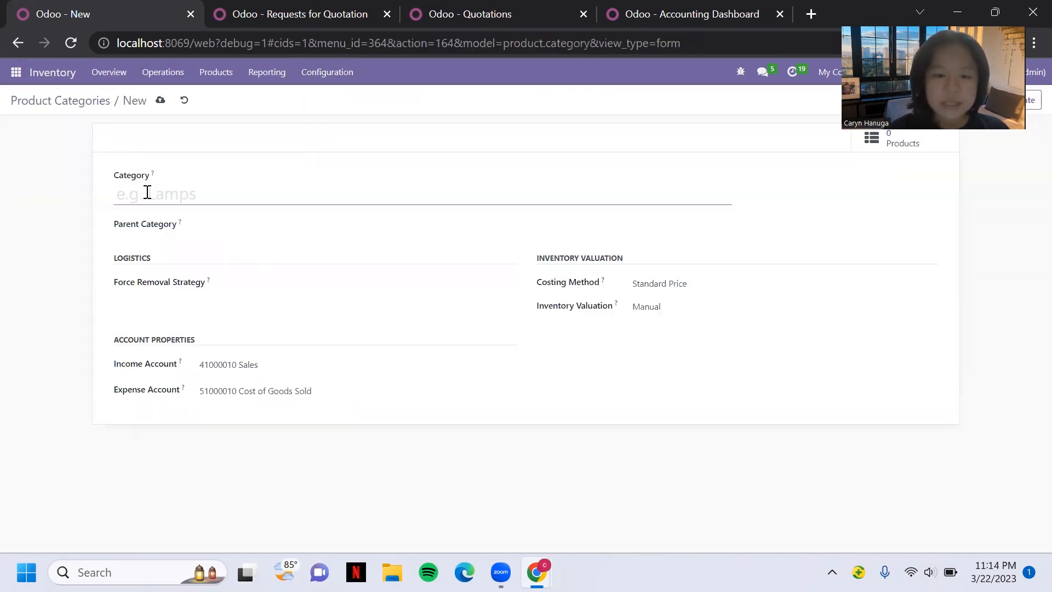
pyautogui.write('[')
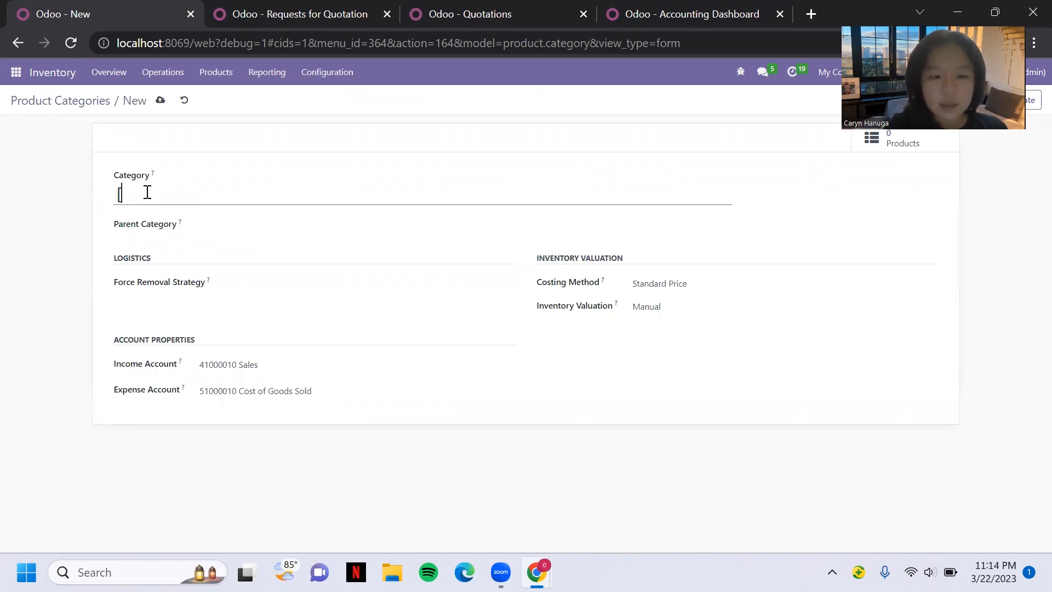
pyautogui.press('capslock')
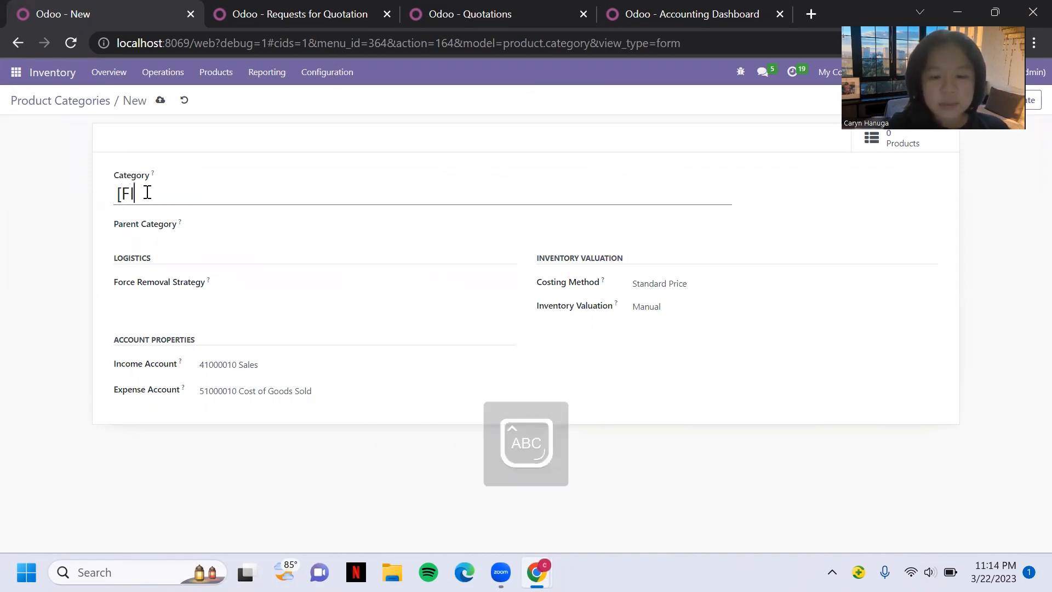
pyautogui.press('capslock')
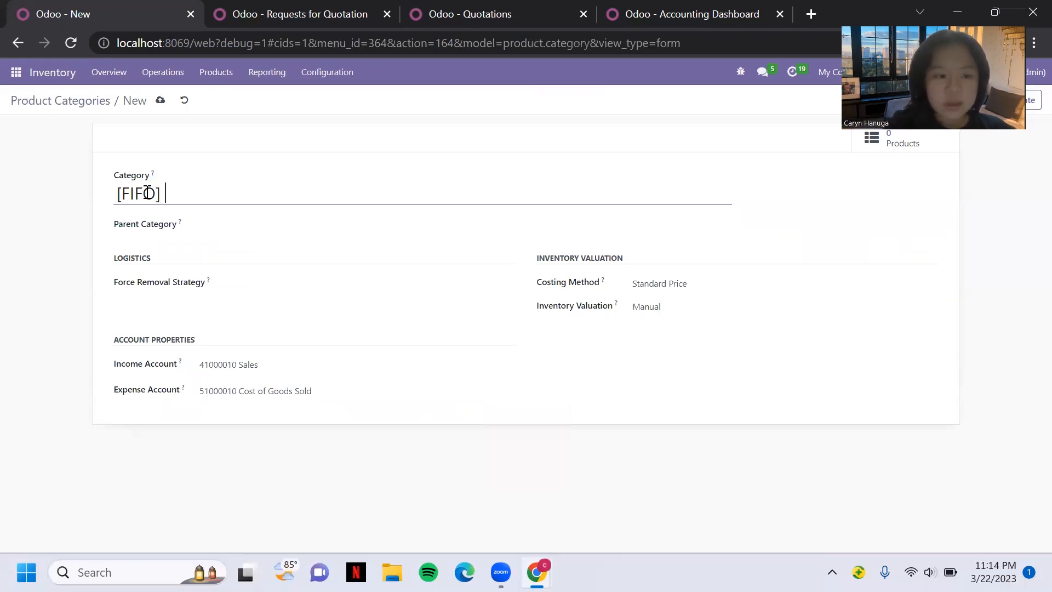
pyautogui.press('capslock')
pyautogui.write('M')
pyautogui.press('capslock')
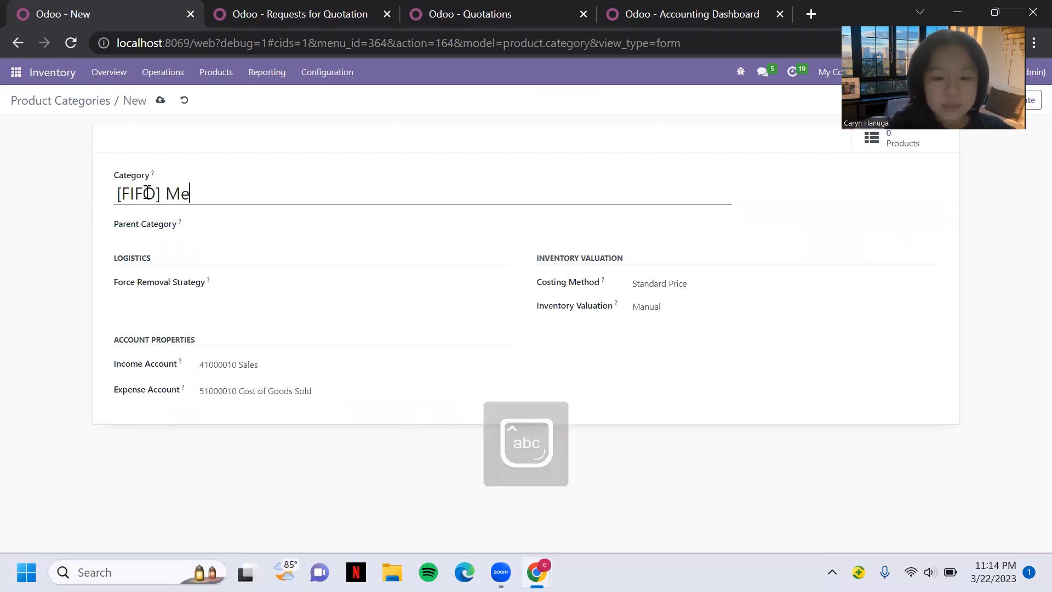
pyautogui.write('eja')
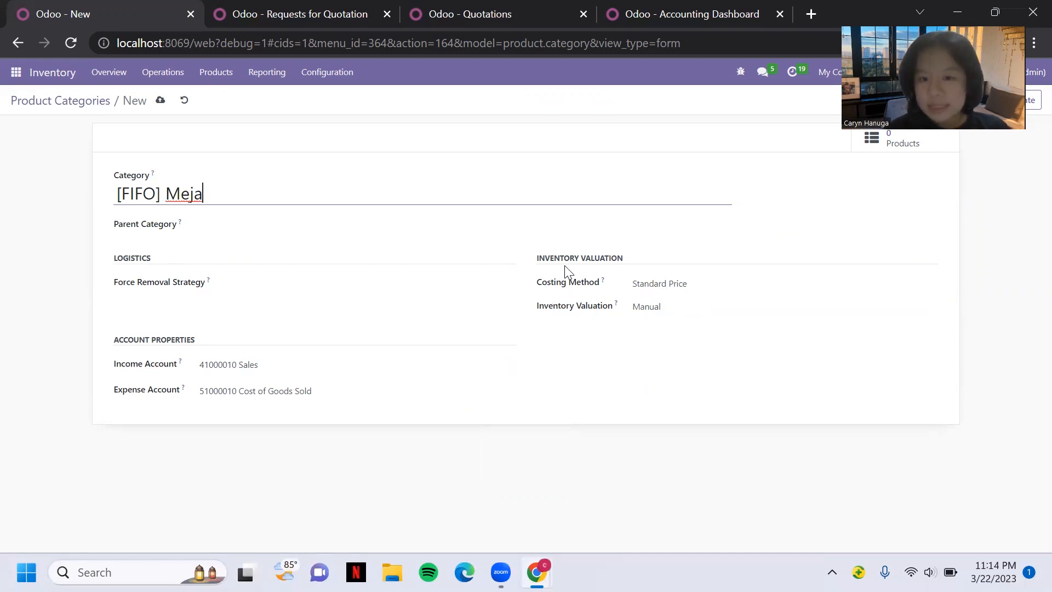
# Keep the category's inventory valuation on Manual, set its costing method to First In First Out (FIFO), and save it
pyautogui.click(652, 311)
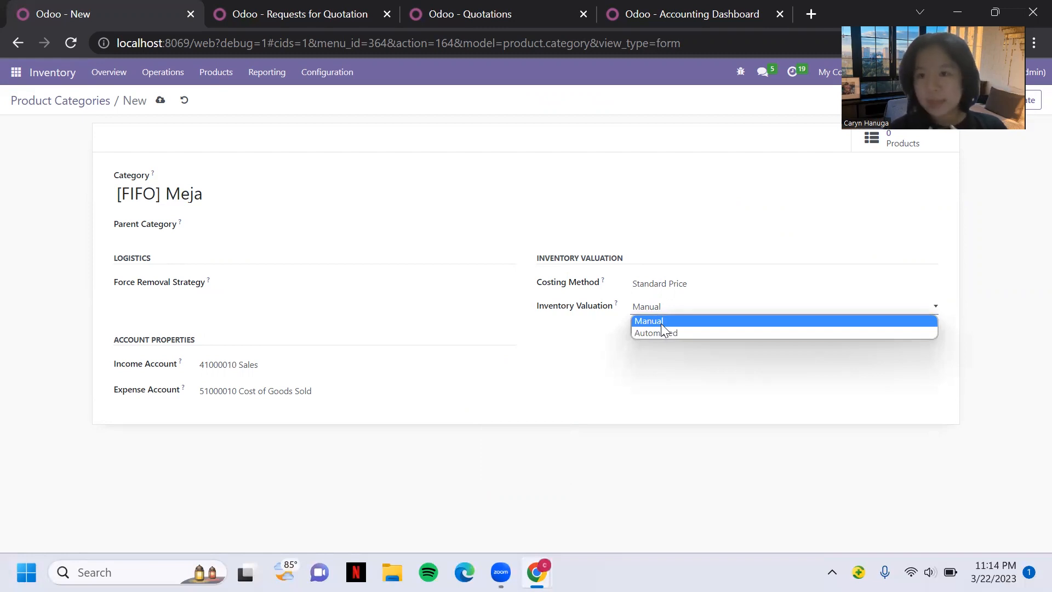
pyautogui.click(661, 324)
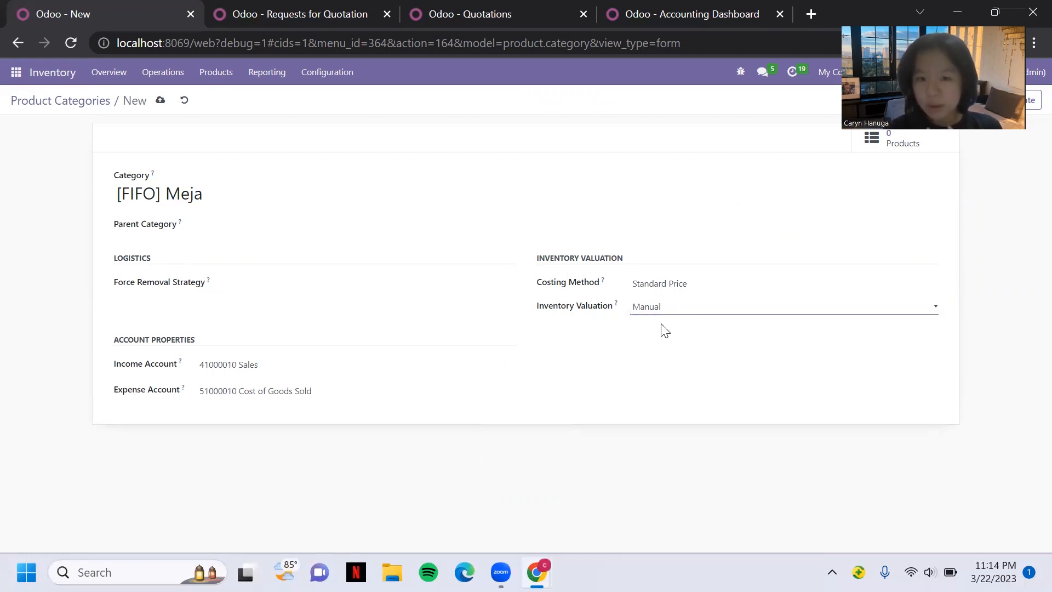
pyautogui.click(640, 285)
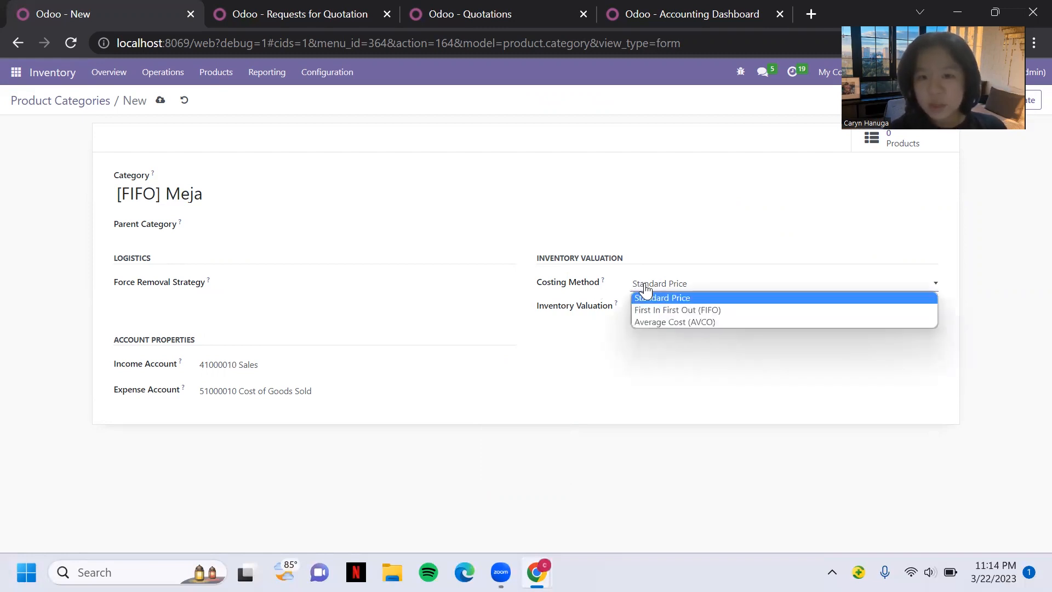
pyautogui.click(682, 311)
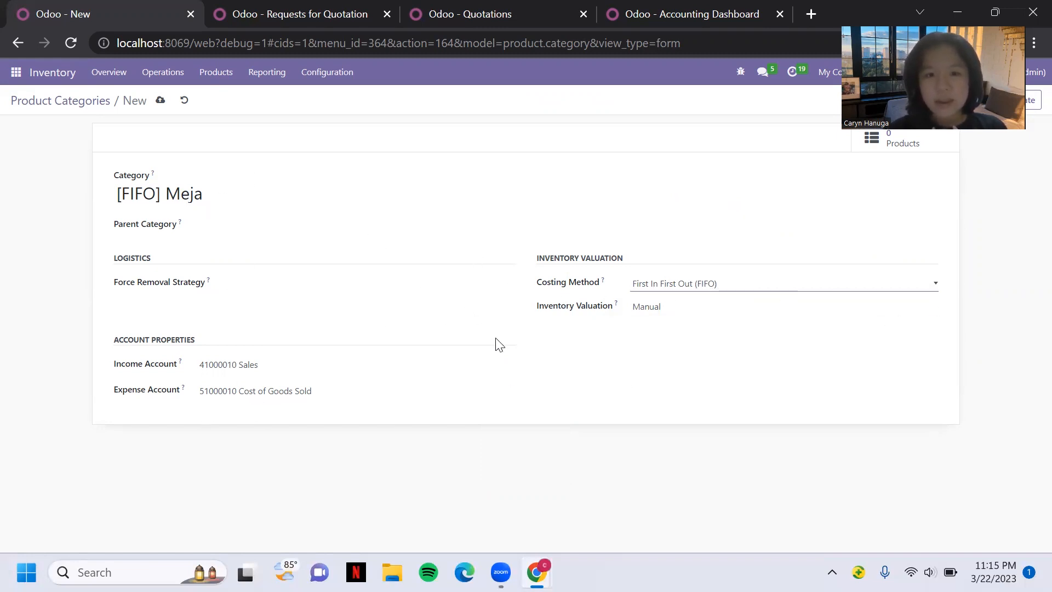
pyautogui.click(160, 103)
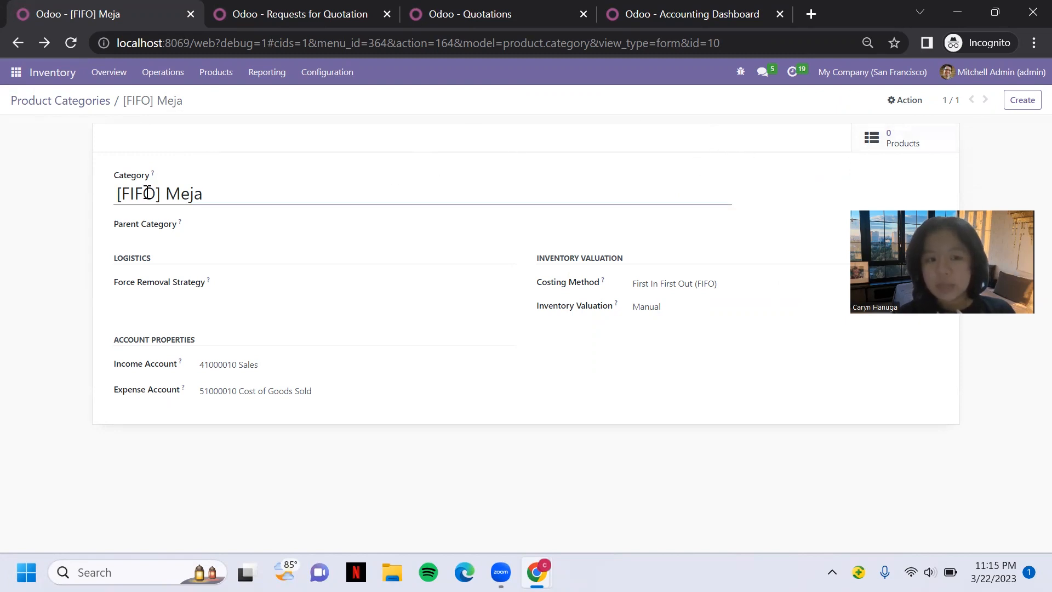
# Start a new product from the [FIFO] Meja category's product list and name it "Meja"
pyautogui.click(916, 148)
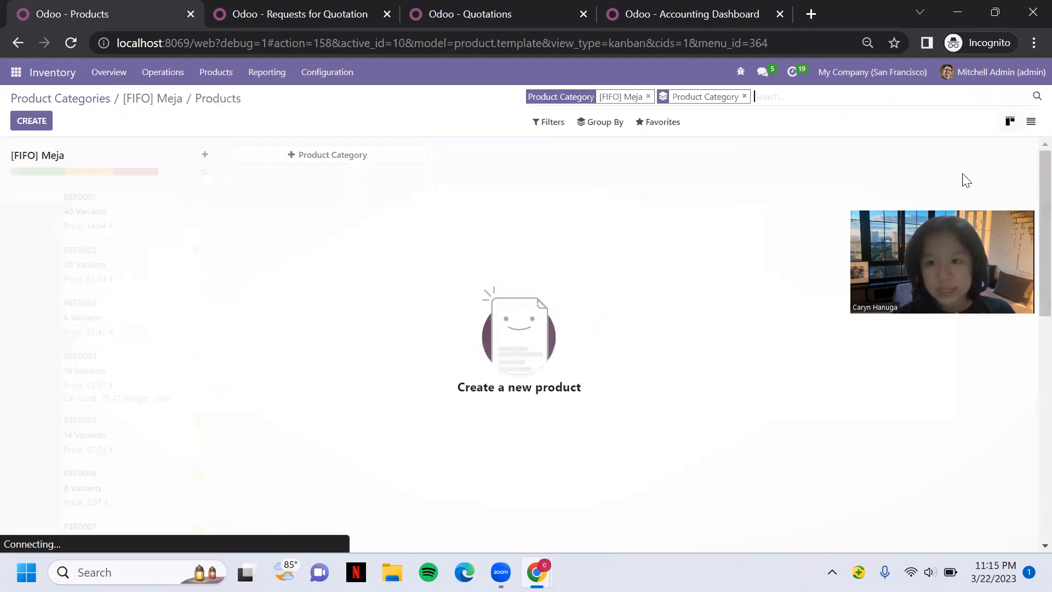
pyautogui.click(26, 123)
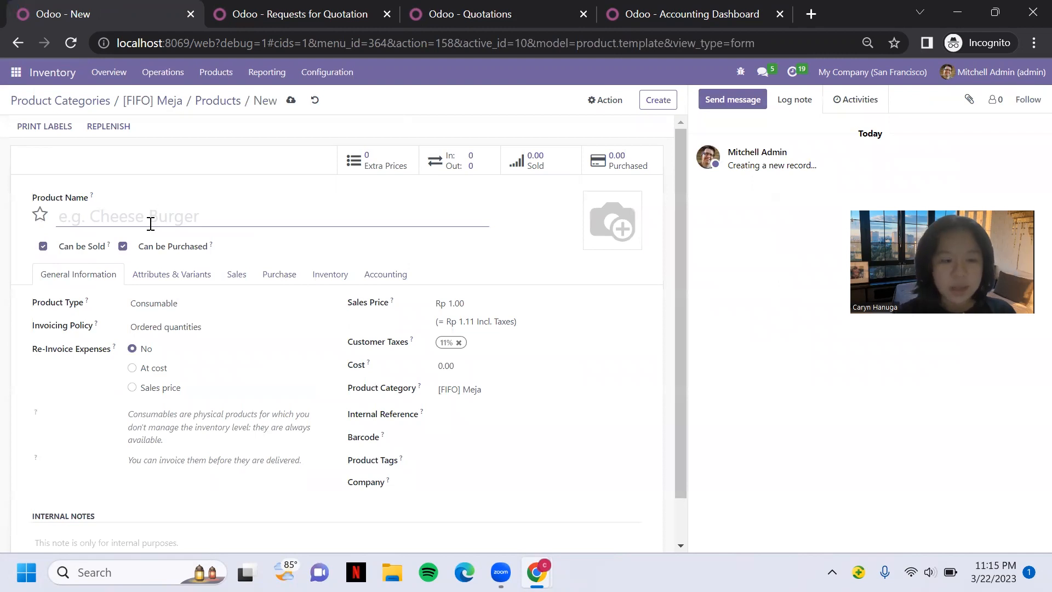
pyautogui.press('capslock')
pyautogui.write('M')
pyautogui.press('capslock')
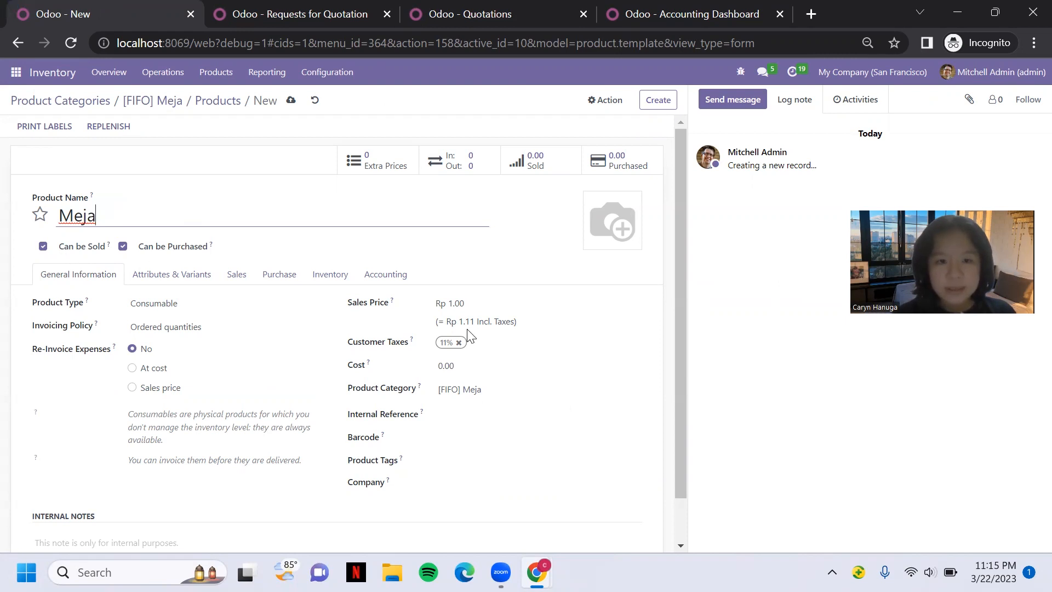
# Set the Meja product's sales price to Rp 80,000.00
pyautogui.click(461, 306)
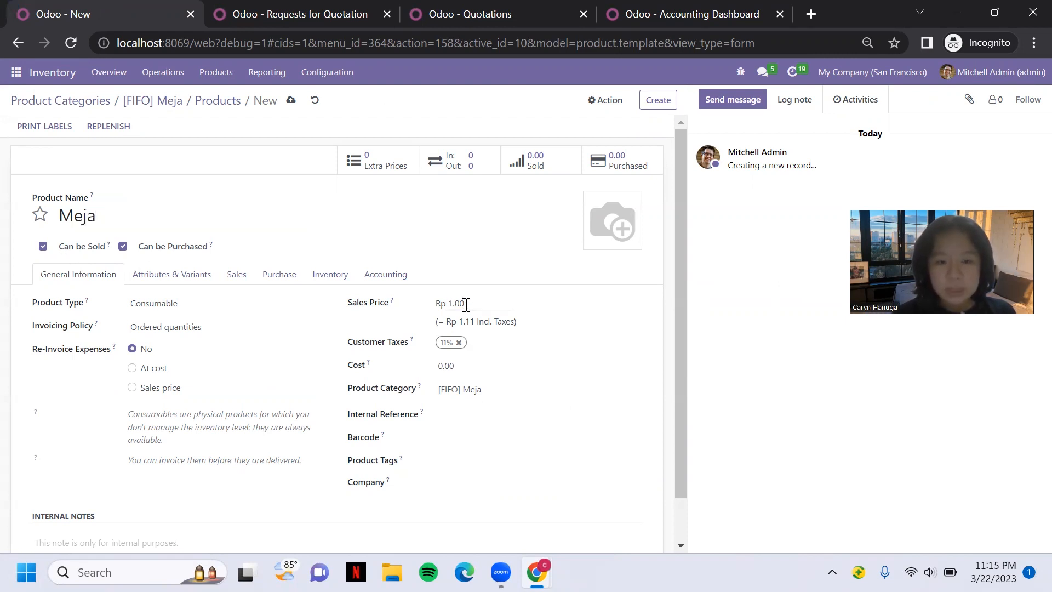
pyautogui.moveTo(466, 305); pyautogui.dragTo(445, 308)
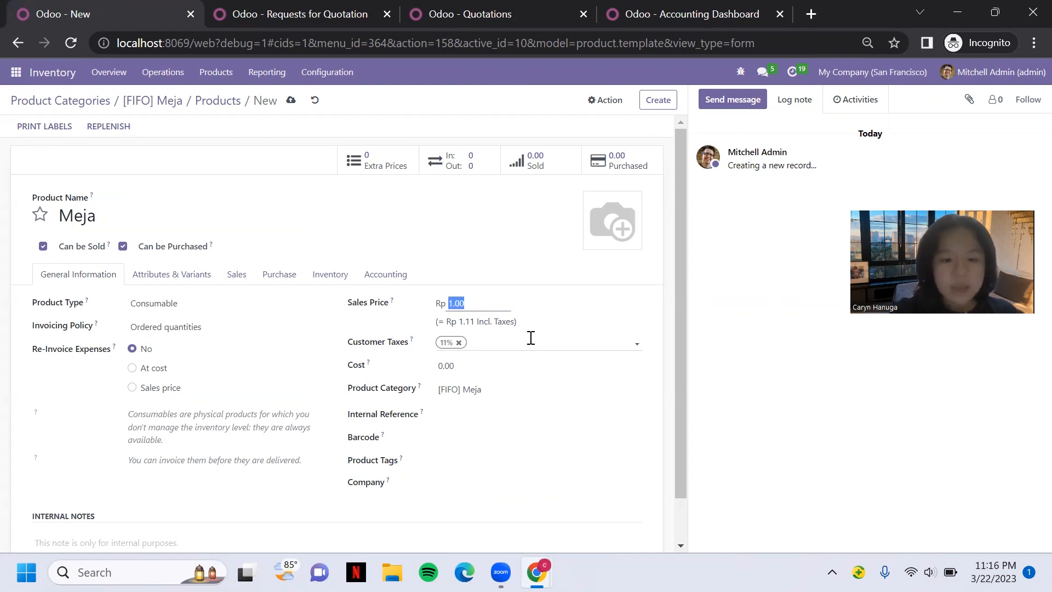
pyautogui.write('800000')
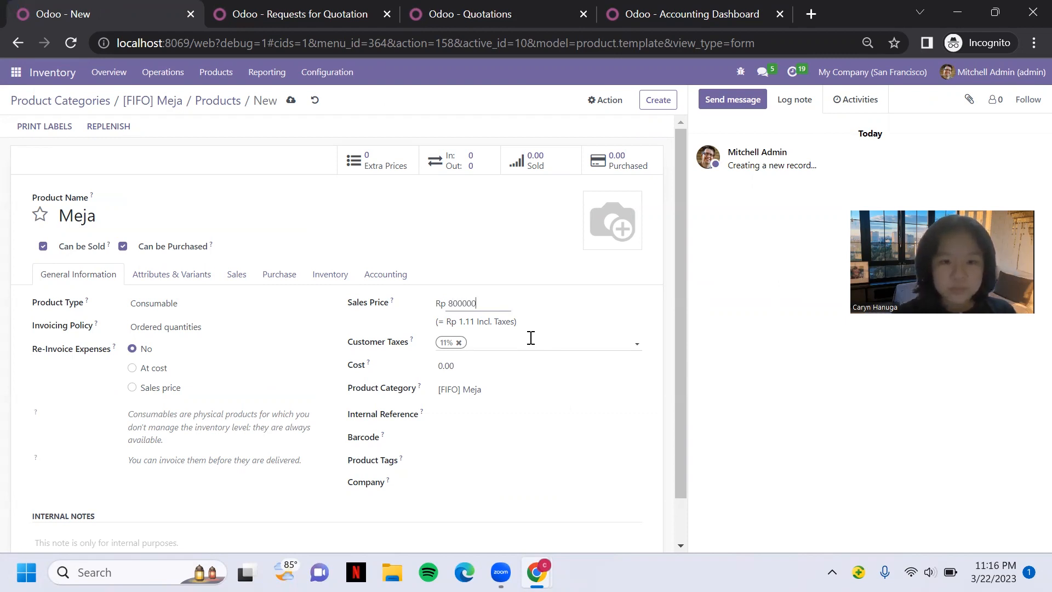
pyautogui.write(',000')
pyautogui.click(483, 271)
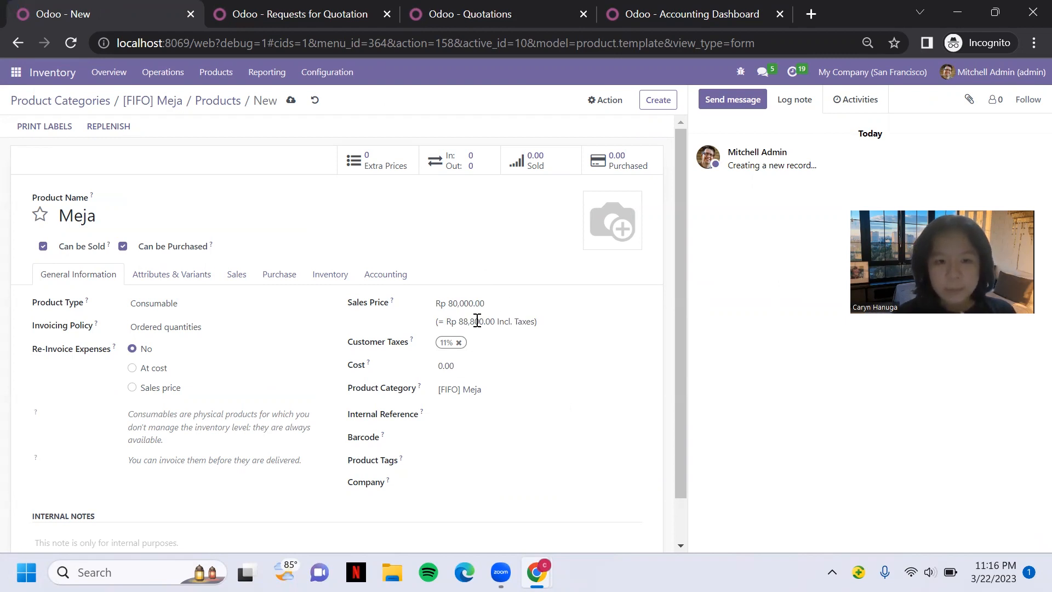
# Set the Meja product's cost to 50,000.00
pyautogui.click(451, 366)
pyautogui.hotkey('ctrl', 'a')
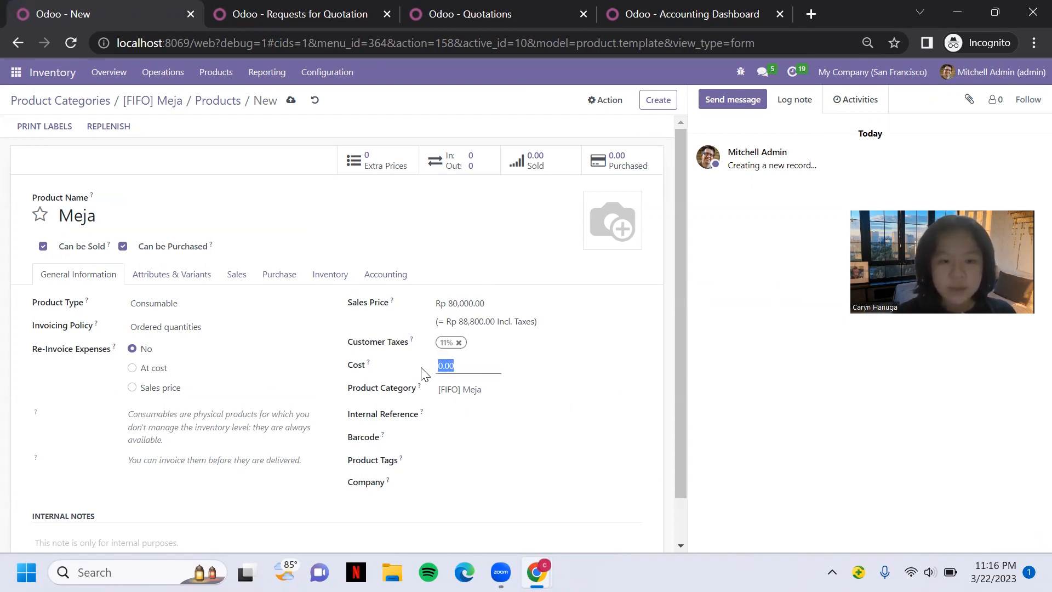
pyautogui.write('500,00')
pyautogui.click(510, 352)
pyautogui.click(449, 370)
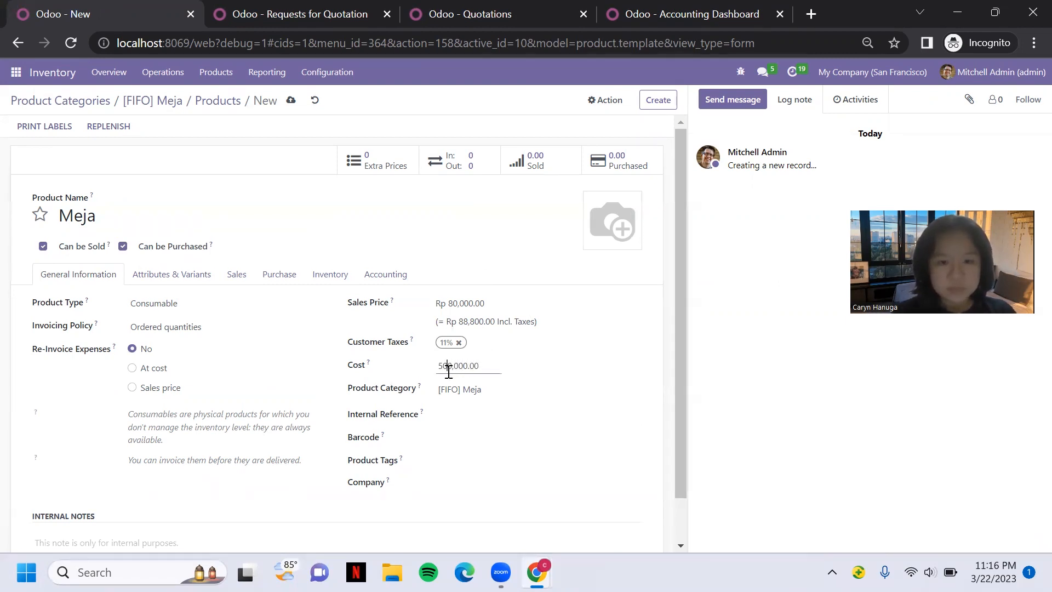
pyautogui.click(530, 369)
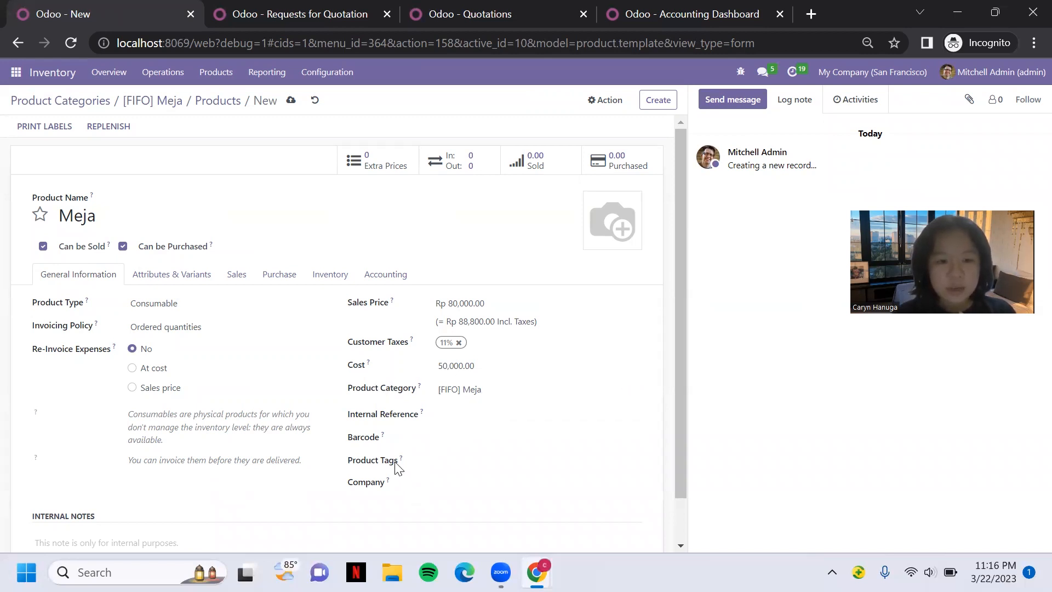
# Enter "MJA" as the Meja product's internal reference
pyautogui.click(455, 418)
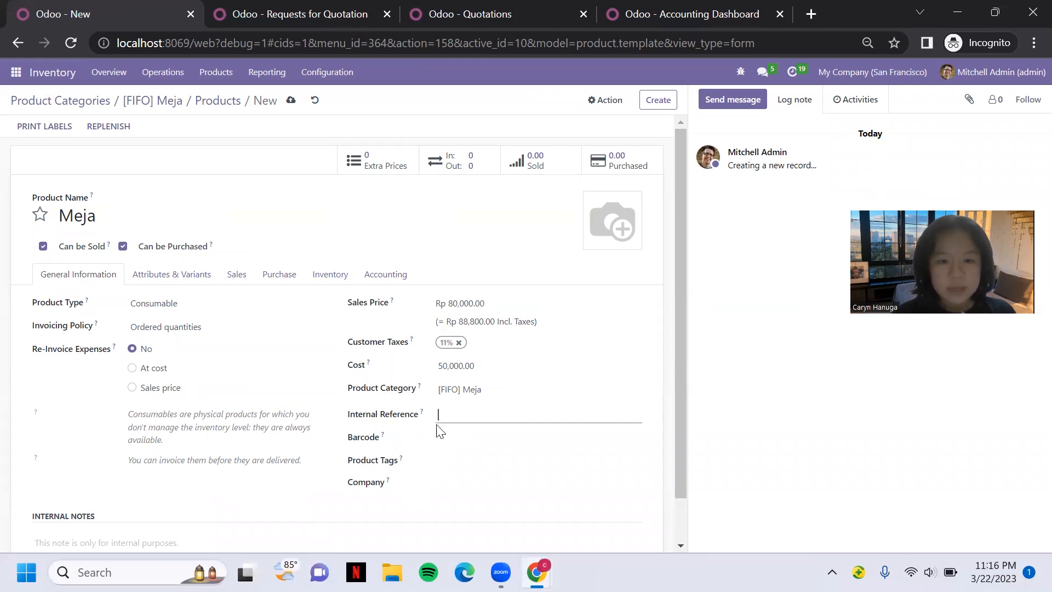
pyautogui.press('capslock')
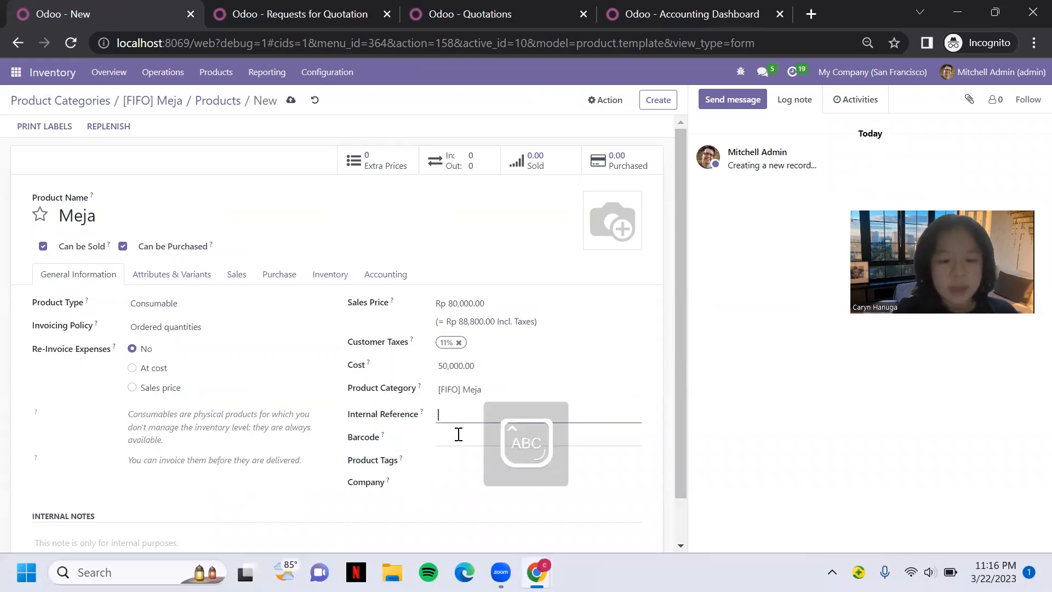
pyautogui.write('MJA')
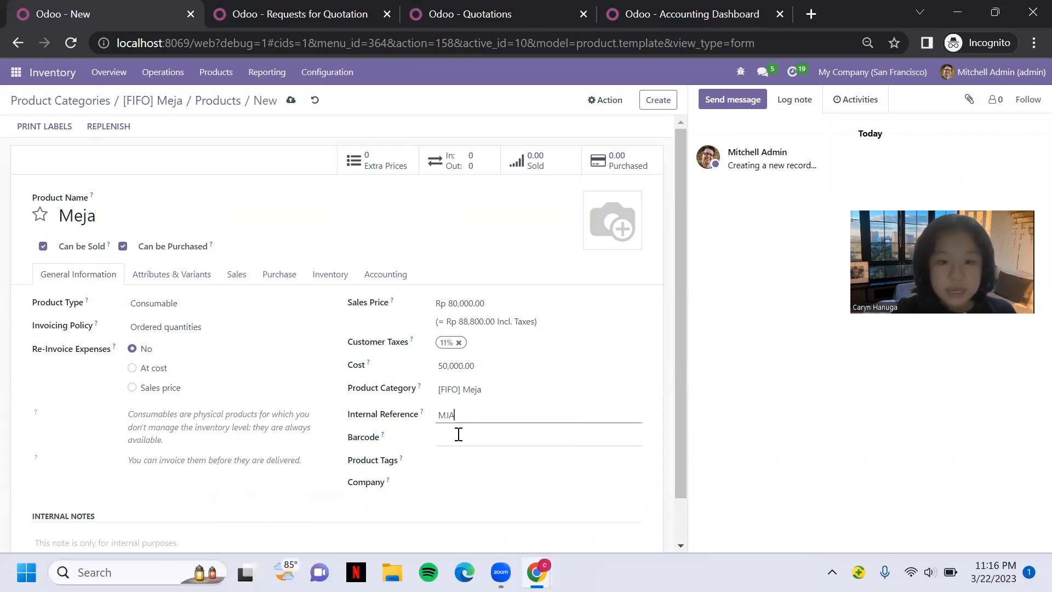
pyautogui.press('capslock')
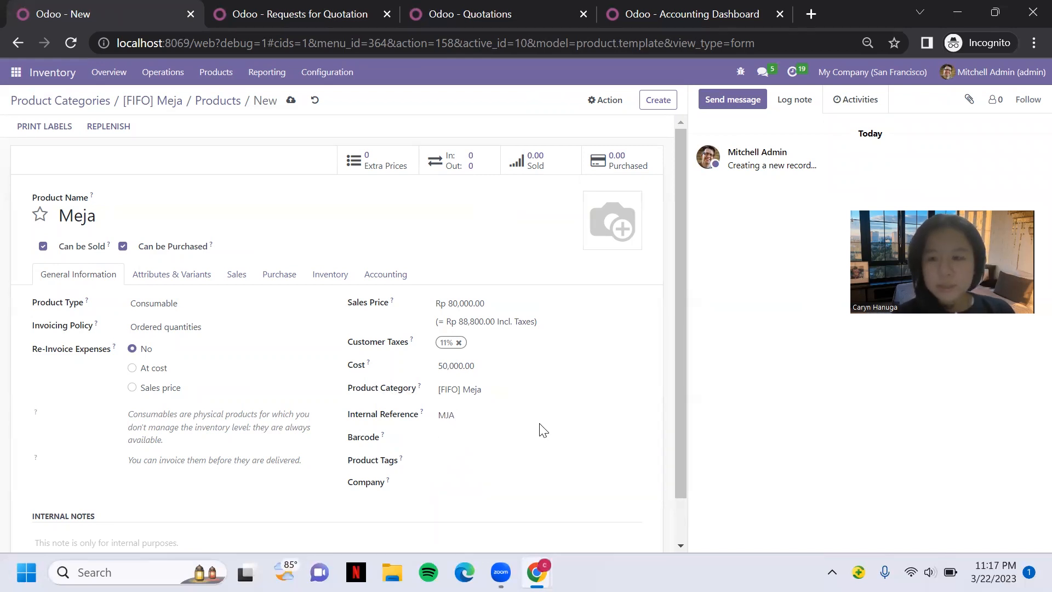
# Set the Meja product's type to Storable Product
pyautogui.click(146, 306)
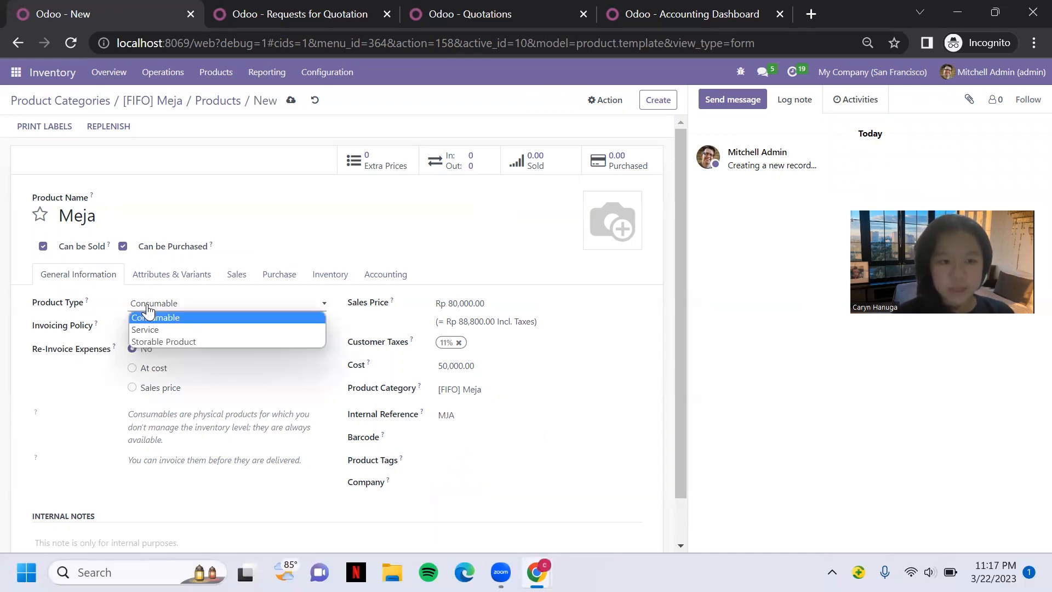
pyautogui.click(154, 341)
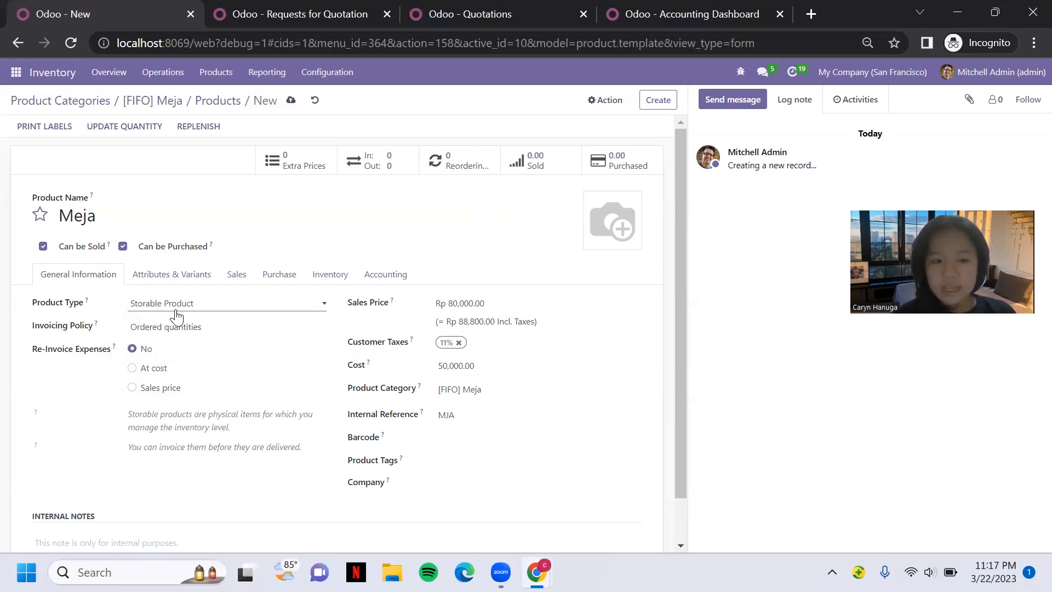
pyautogui.click(211, 304)
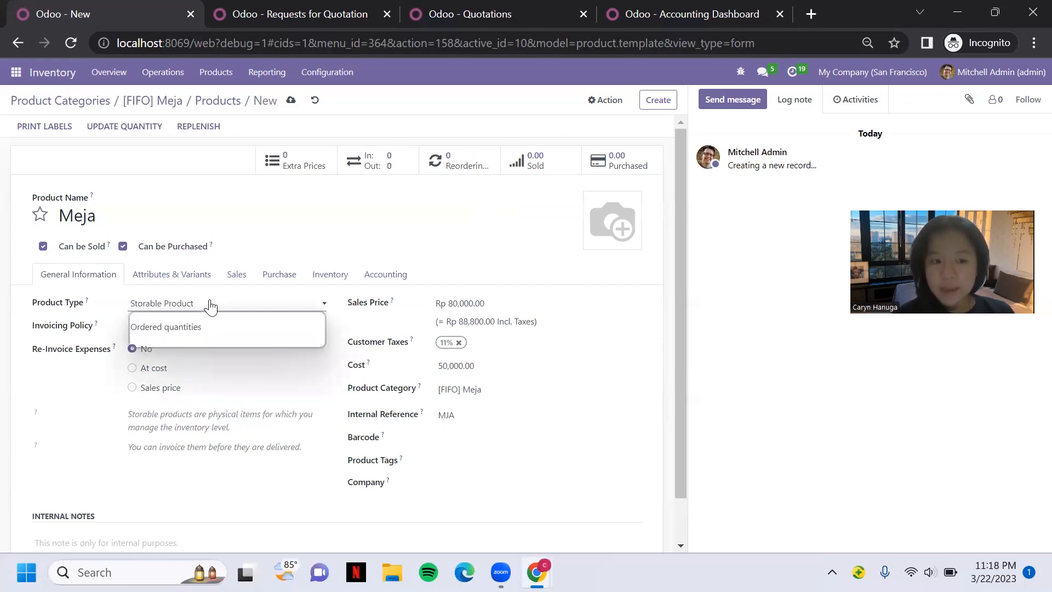
pyautogui.click(142, 305)
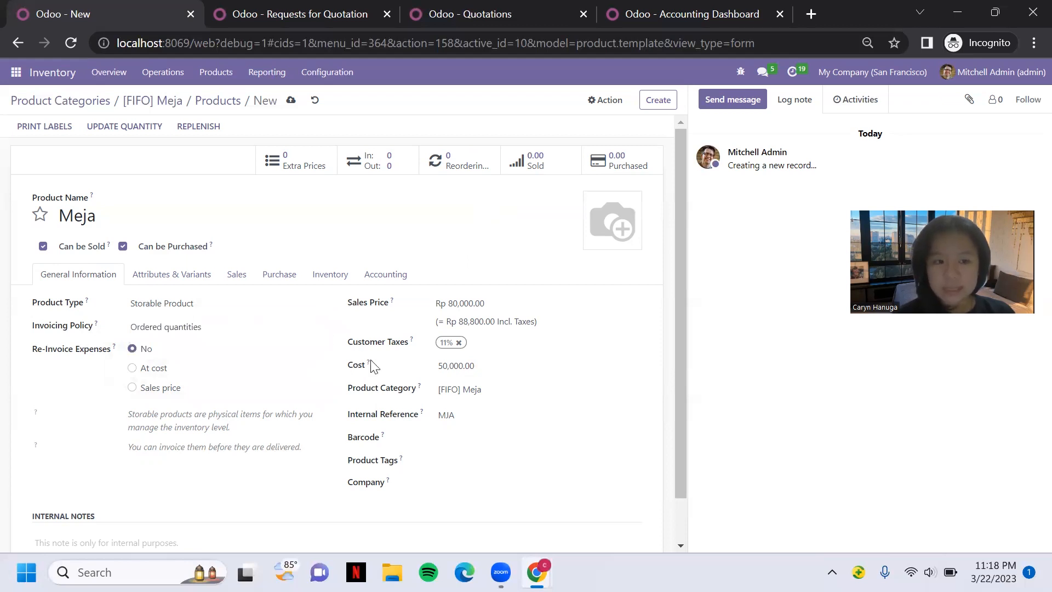
pyautogui.click(183, 305)
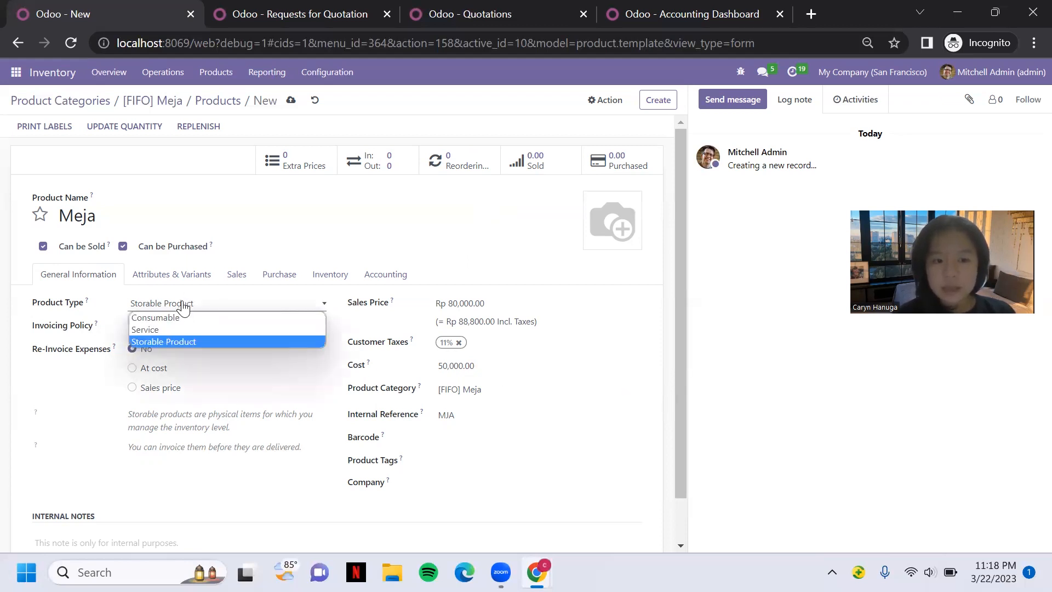
pyautogui.click(175, 340)
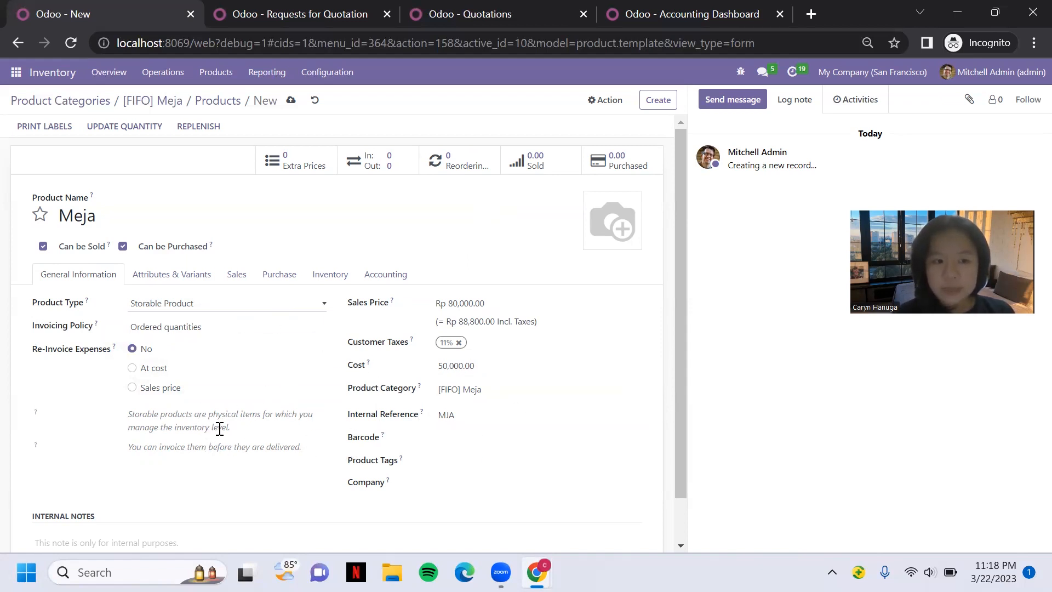
# Save the new Meja product
pyautogui.click(291, 103)
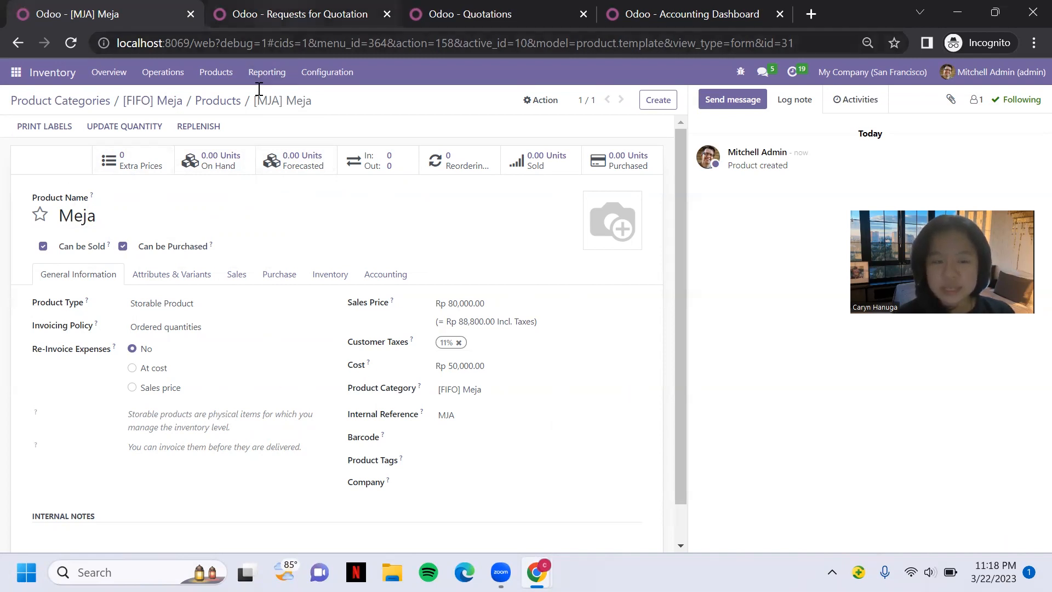
# Create a new request for quotation in Purchase with Deco Addict as the vendor
pyautogui.hotkey('ctrl', 'Tab')
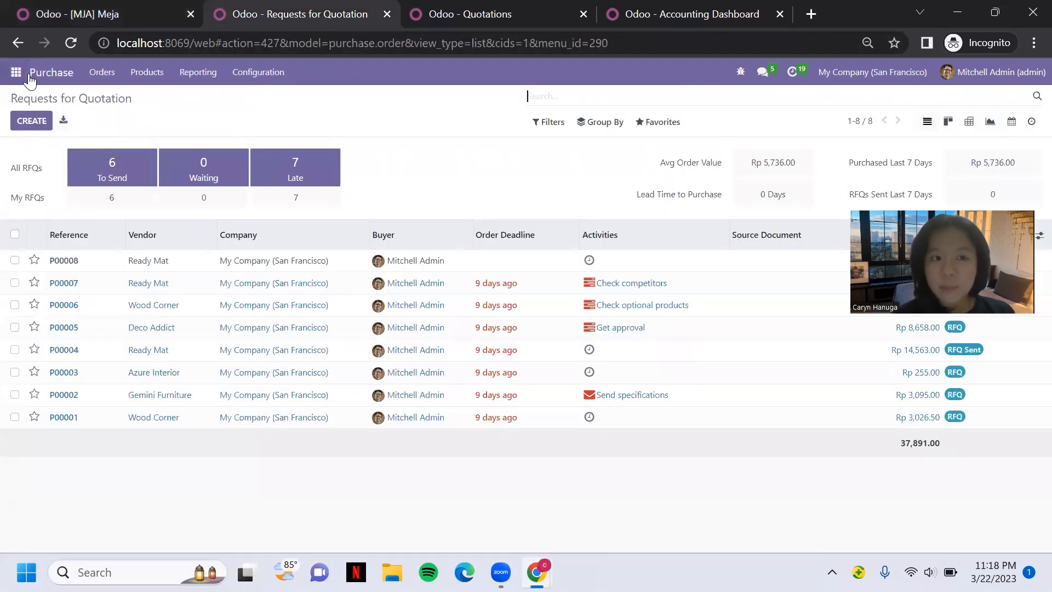
pyautogui.click(23, 128)
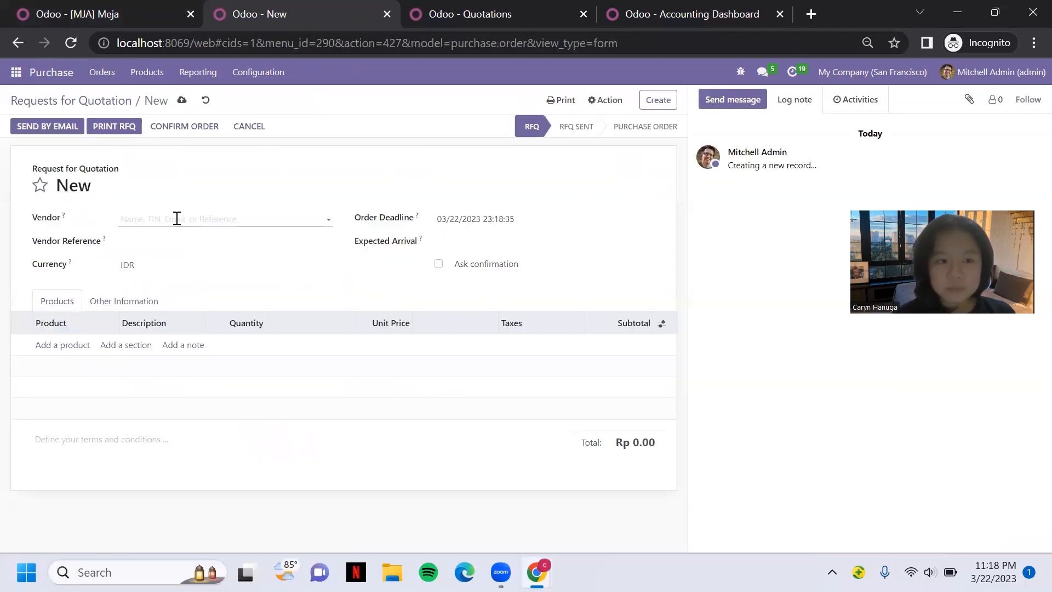
pyautogui.click(163, 219)
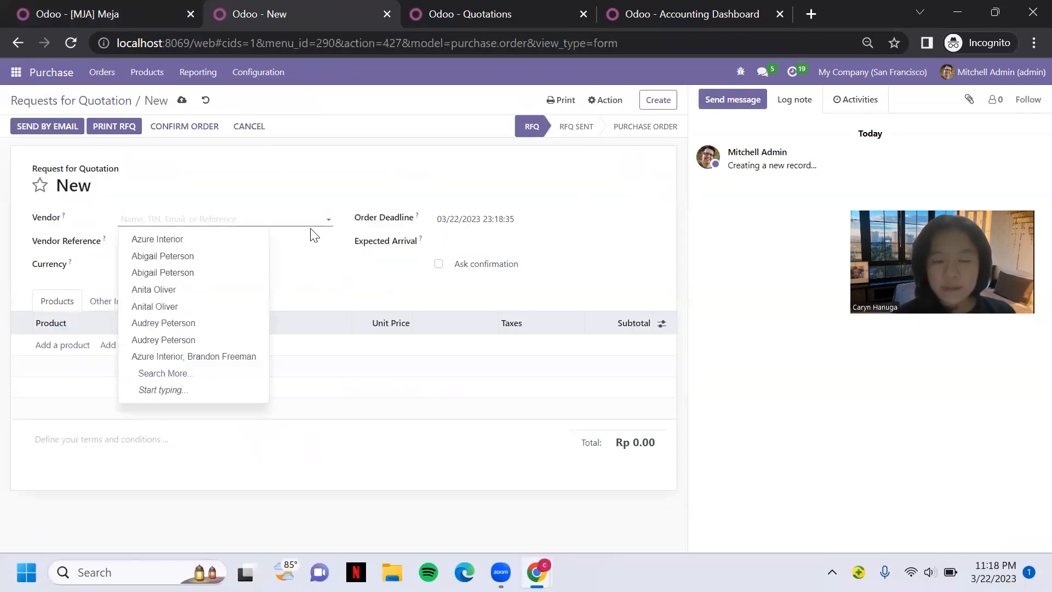
pyautogui.write('dec')
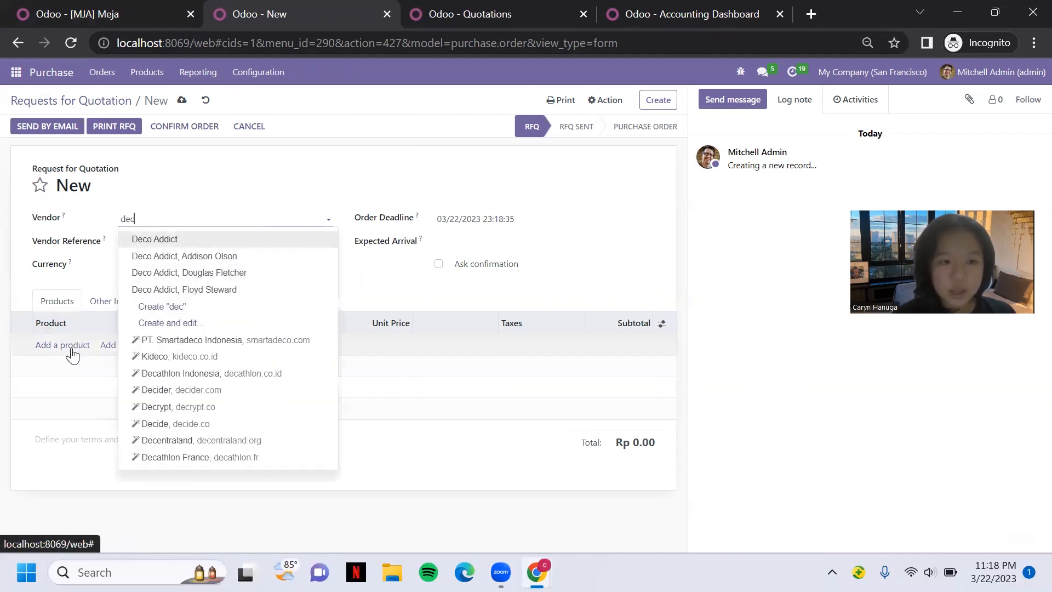
pyautogui.click(146, 239)
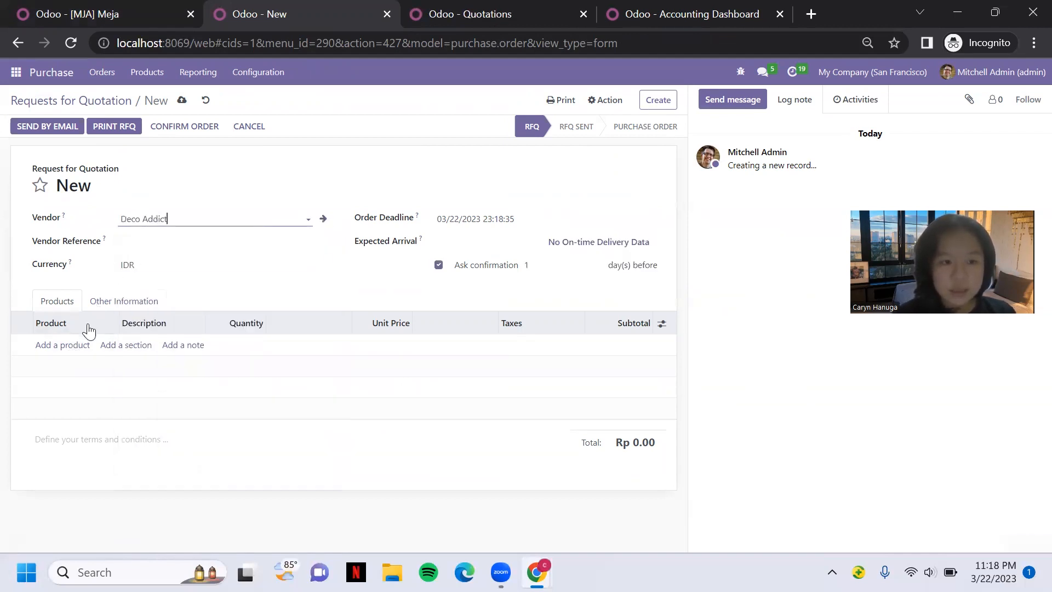
# Add the [MJA] Meja product to the request for quotation with a quantity of 2
pyautogui.click(77, 349)
pyautogui.write('mh')
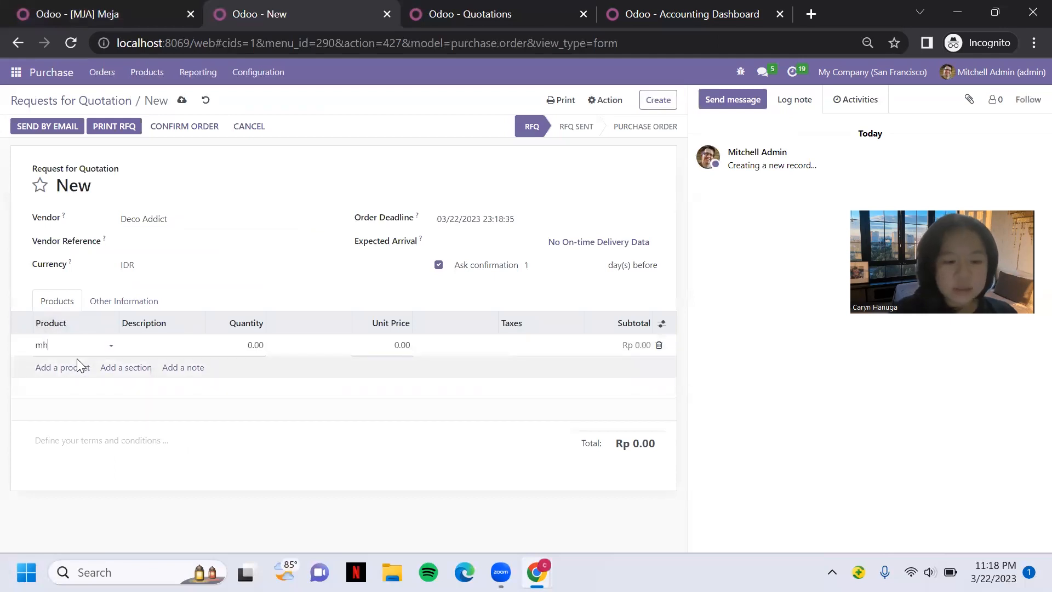
pyautogui.write('a')
pyautogui.write('j')
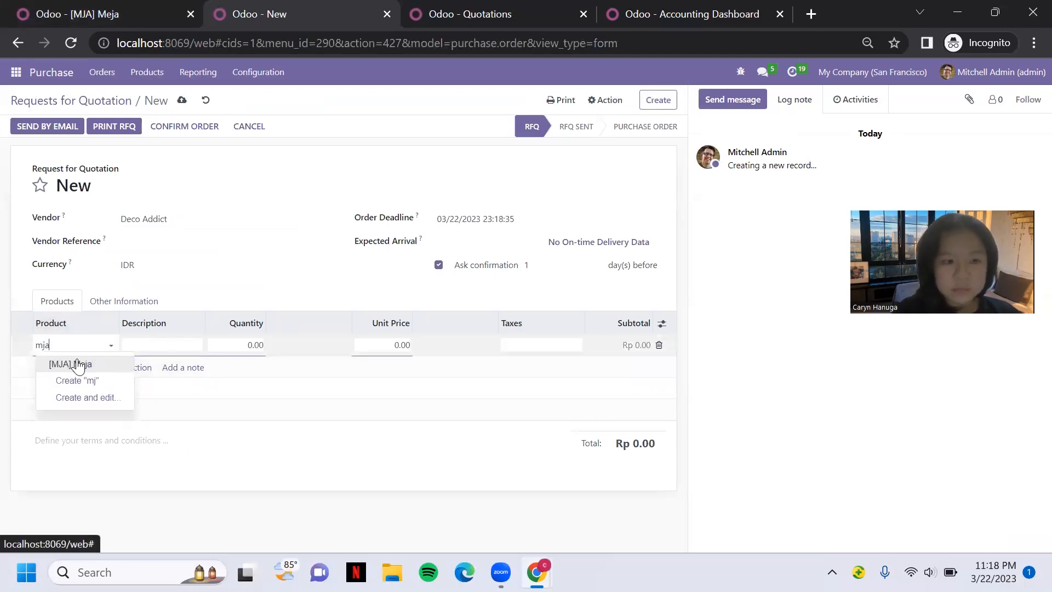
pyautogui.write('a')
pyautogui.click(79, 366)
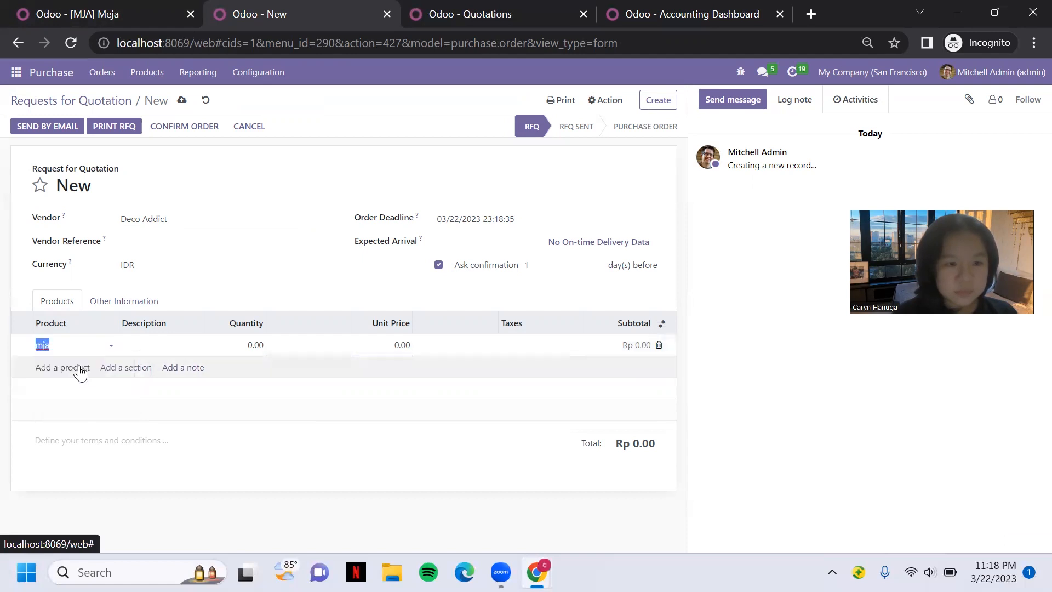
pyautogui.click(72, 344)
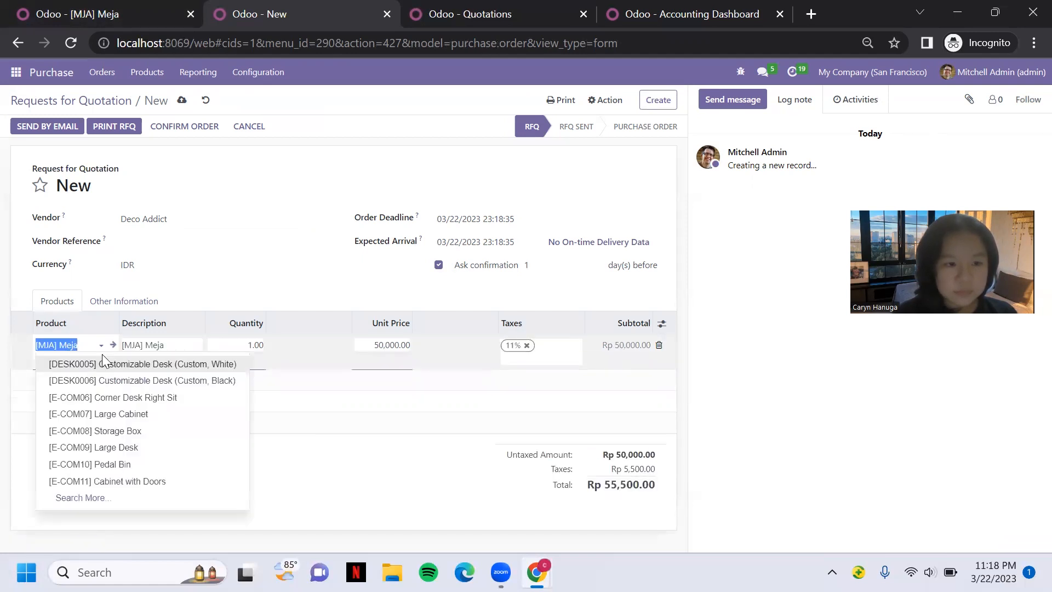
pyautogui.click(259, 349)
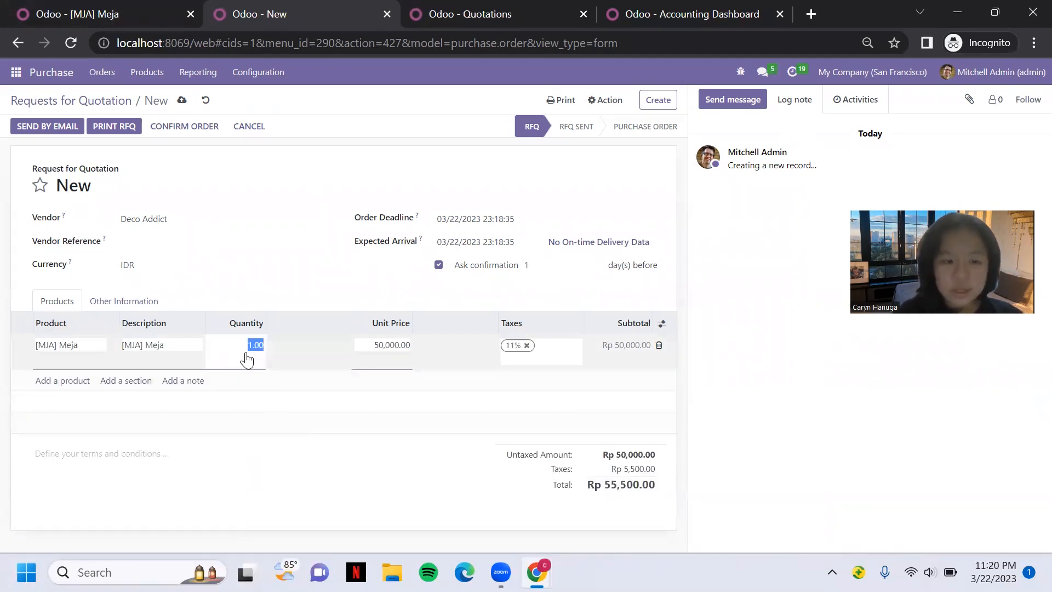
pyautogui.write('2')
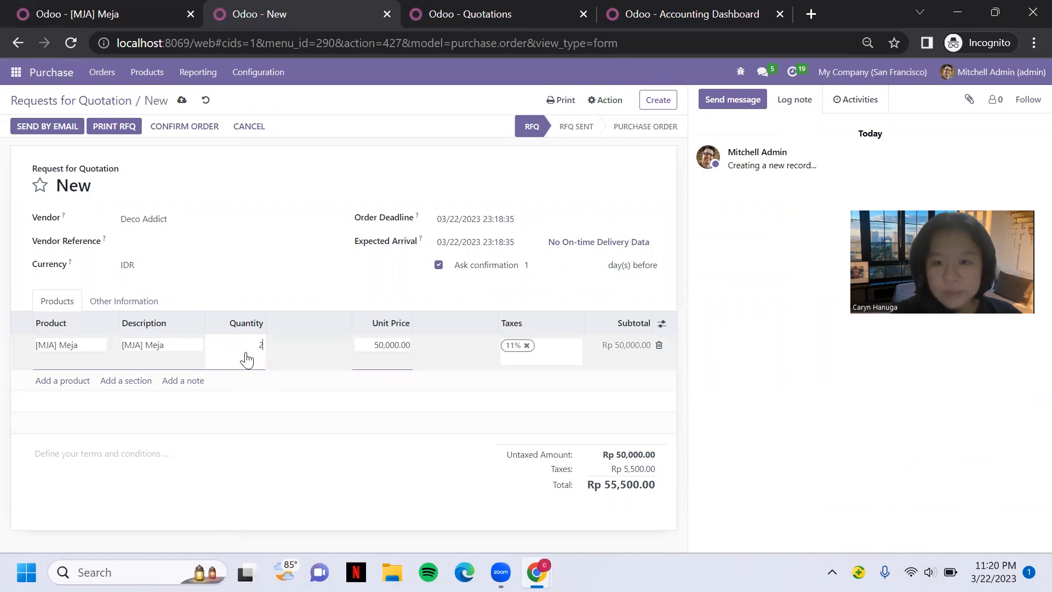
pyautogui.click(382, 345)
pyautogui.click(366, 270)
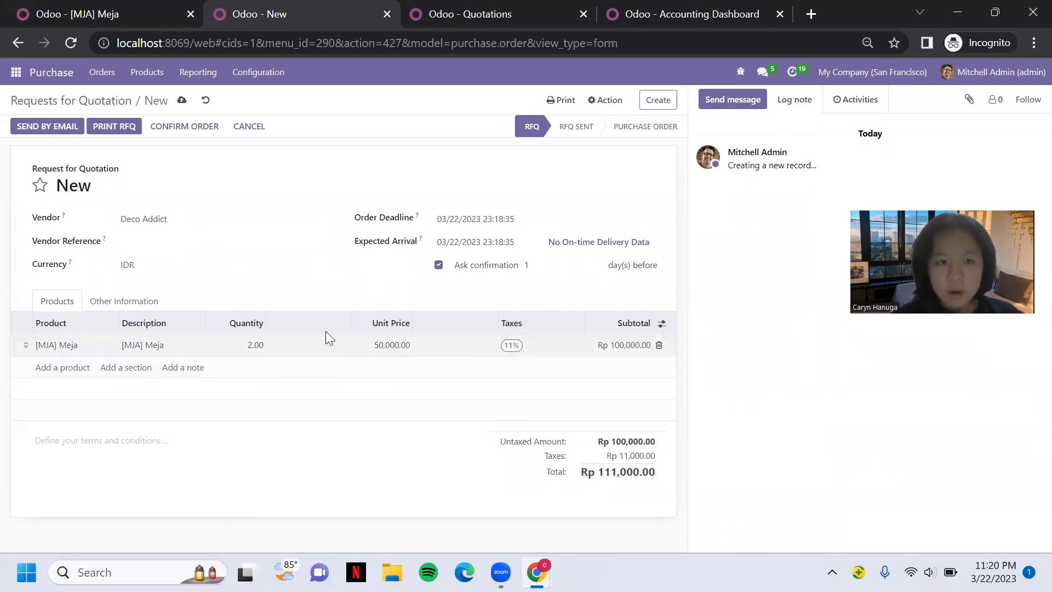
# Save the request for quotation for 2 Meja units and confirm it as a purchase order
pyautogui.click(40, 185)
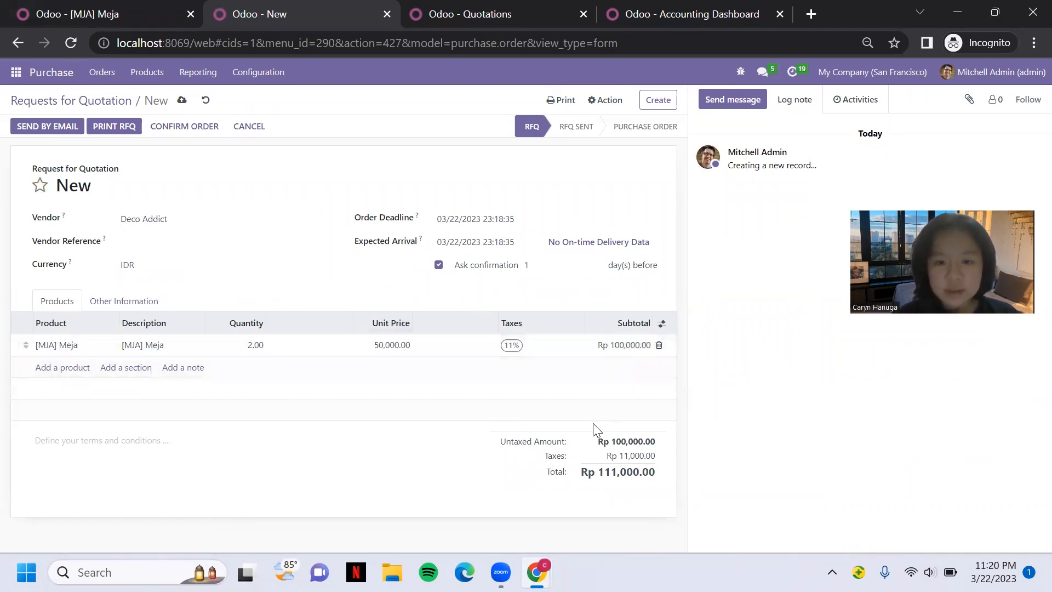
pyautogui.click(182, 101)
pyautogui.click(166, 126)
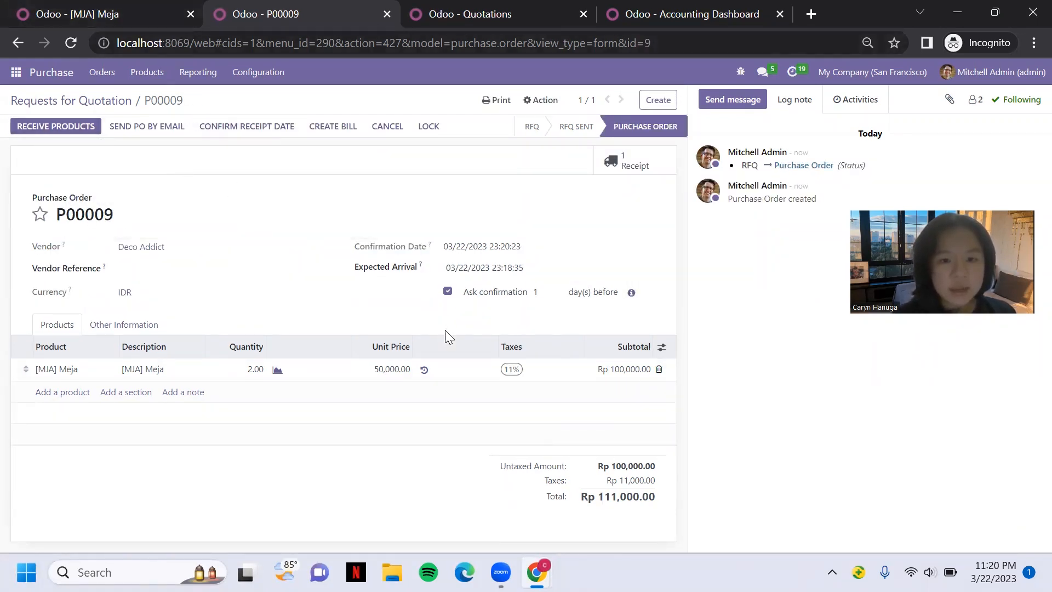
# Receive the ordered products with a done quantity of 2 for Meja and validate the receipt
pyautogui.click(57, 127)
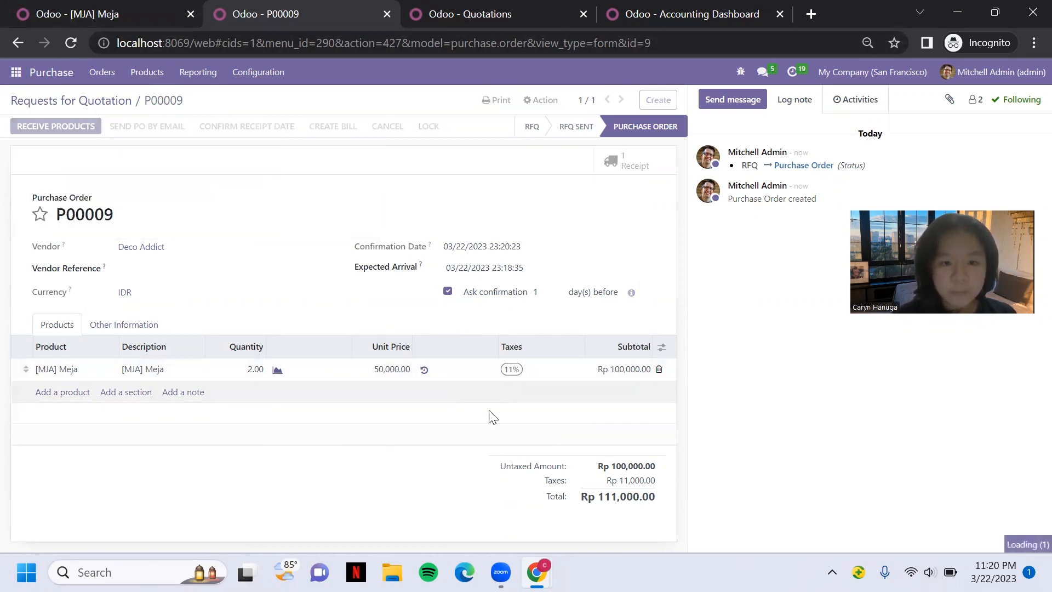
pyautogui.click(637, 357)
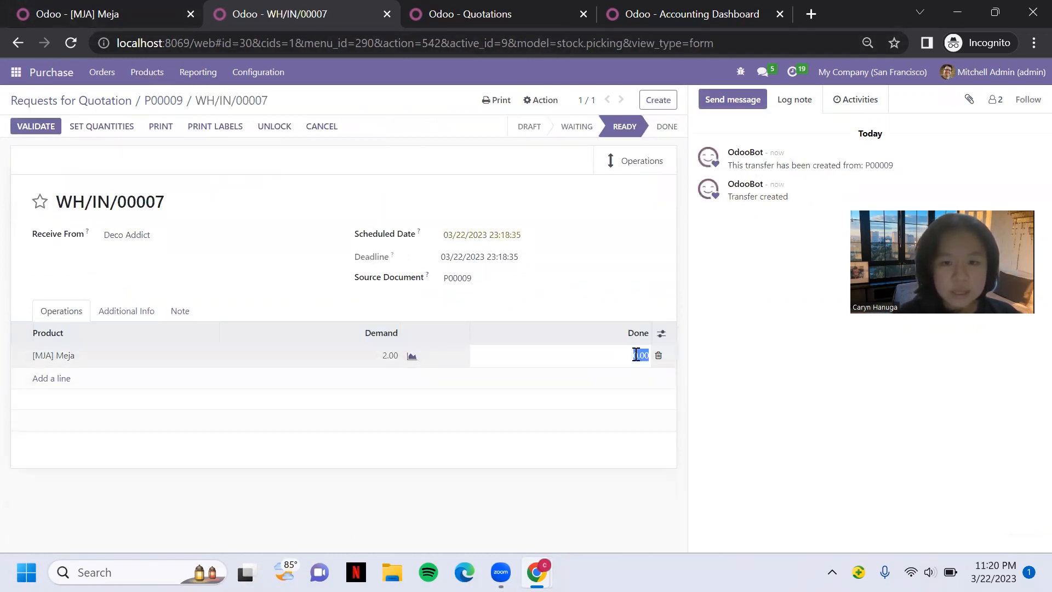
pyautogui.write('2')
pyautogui.click(610, 294)
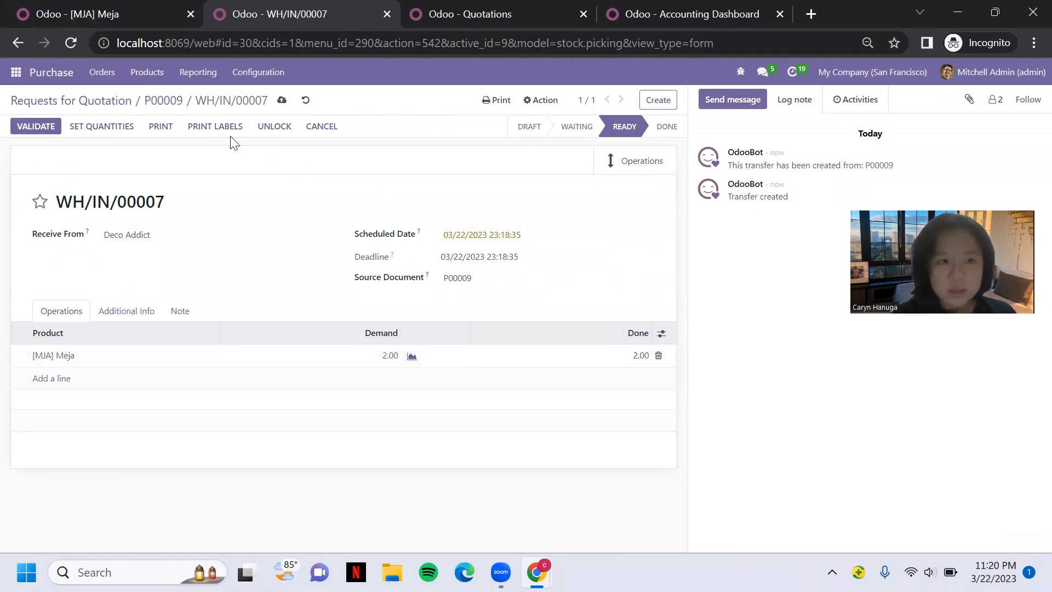
pyautogui.click(37, 132)
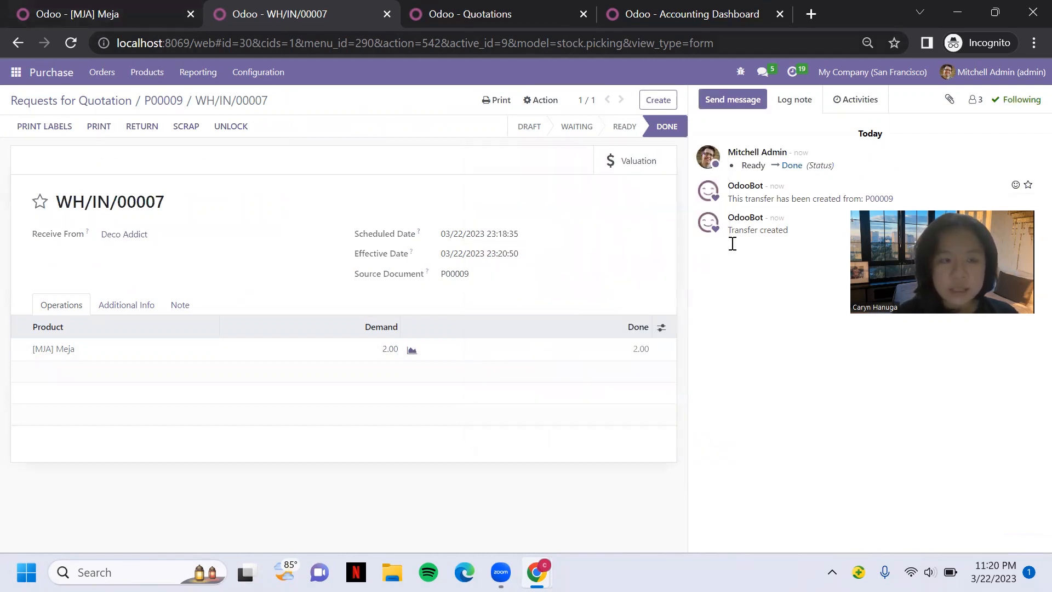
# Refresh the Meja product record to check its on-hand quantity and cost following the first receipt
pyautogui.click(121, 14)
pyautogui.click(71, 44)
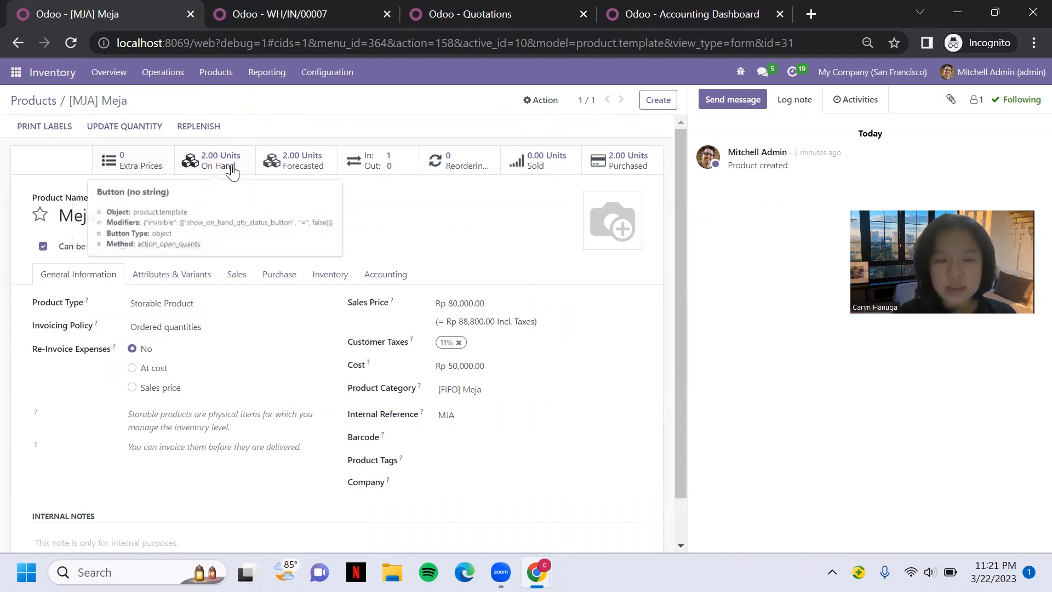
# Create a second request for quotation in Purchase for the vendor Deco Addict
pyautogui.click(270, 6)
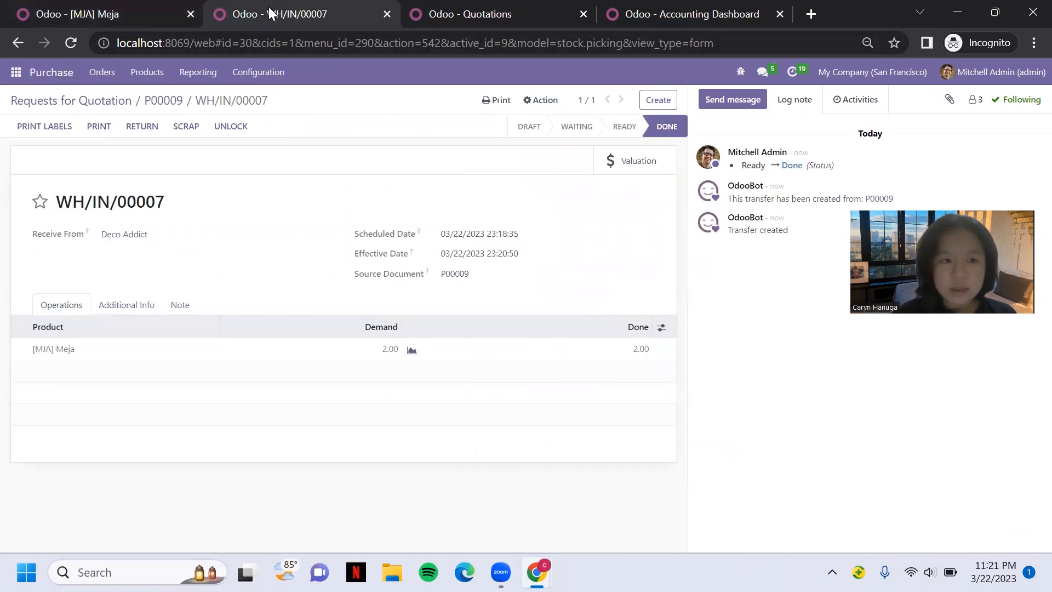
pyautogui.click(44, 104)
pyautogui.click(25, 127)
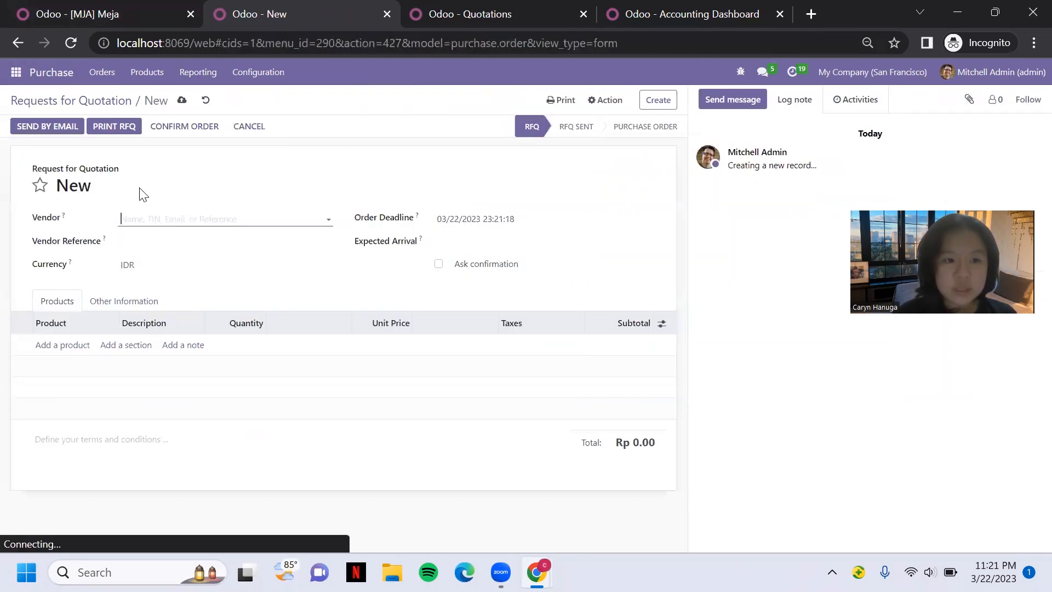
pyautogui.click(154, 217)
pyautogui.write('dec')
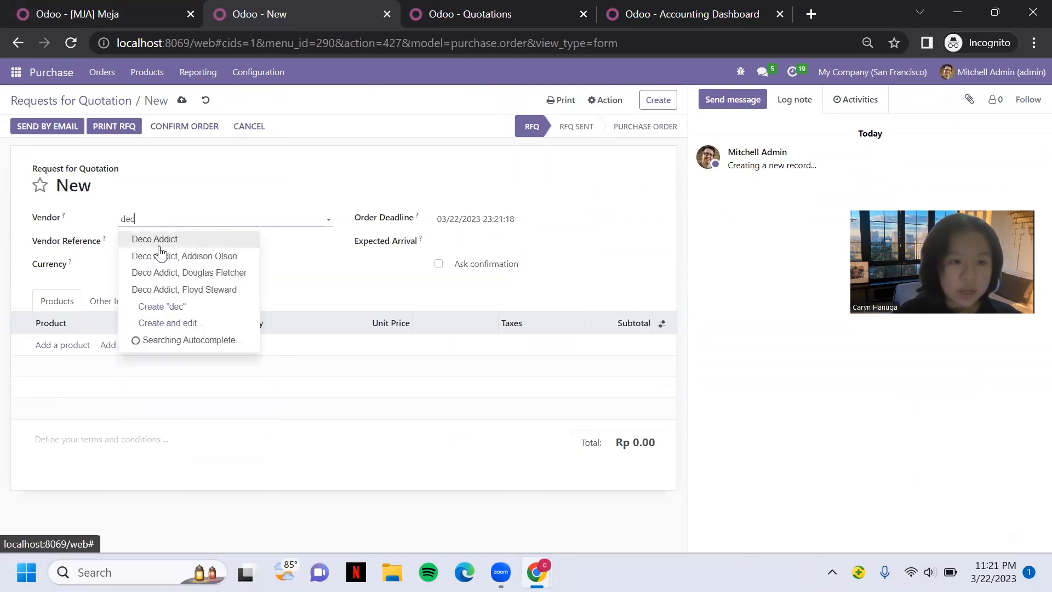
pyautogui.click(159, 246)
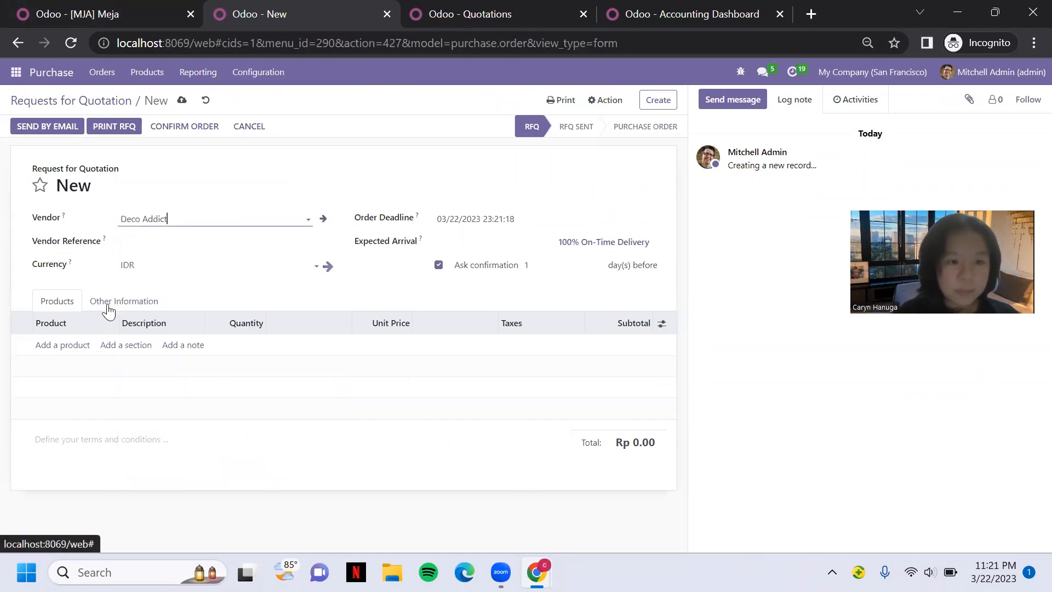
# Add 3 units of [MJA] Meja at a unit price of 60,000.00 and confirm the order
pyautogui.click(77, 345)
pyautogui.write('mj')
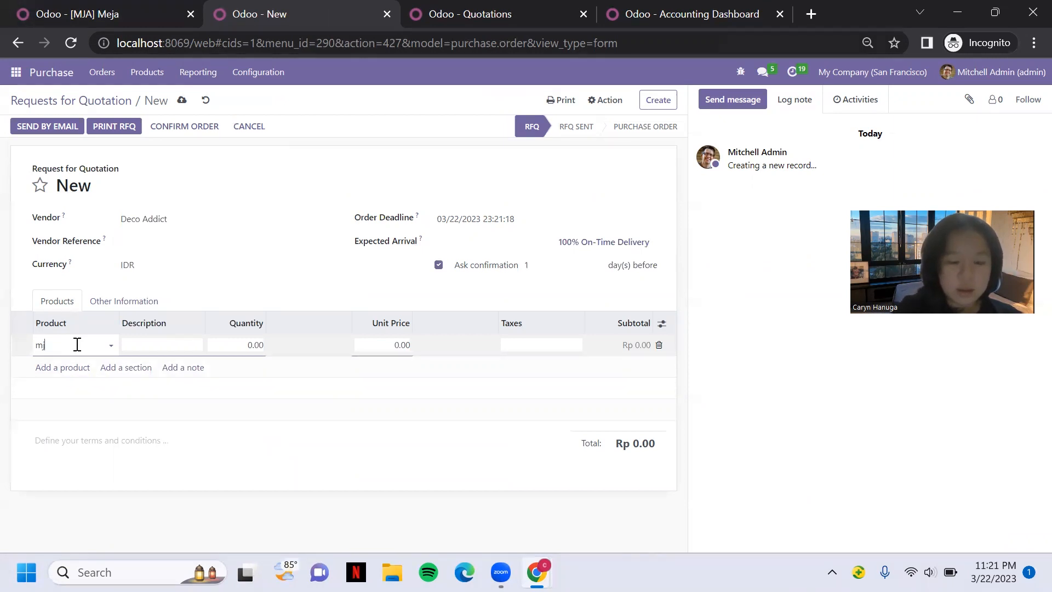
pyautogui.write('a')
pyautogui.click(91, 365)
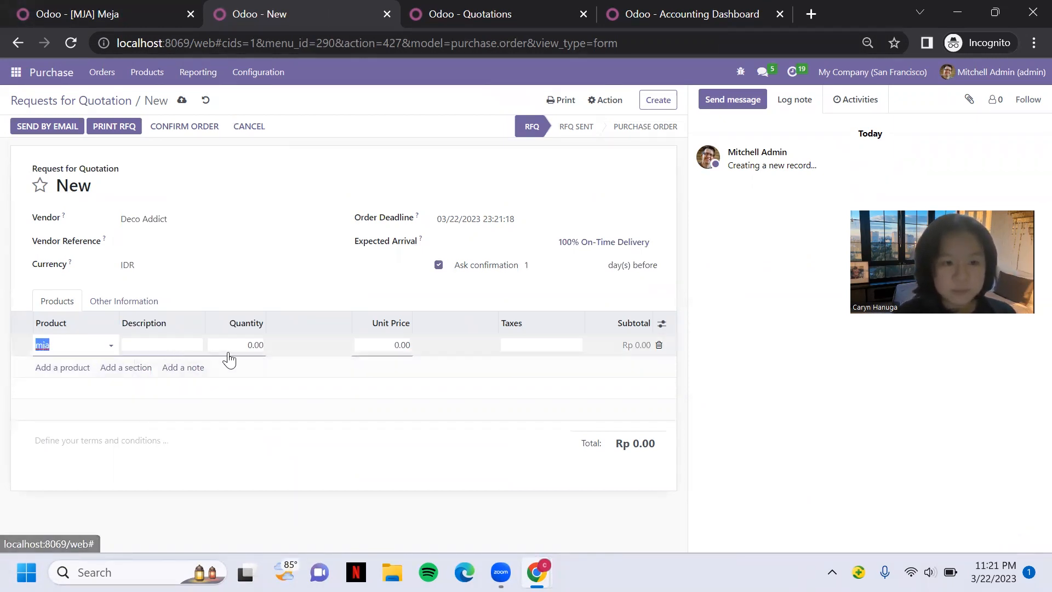
pyautogui.click(259, 344)
pyautogui.press('BackSpace')
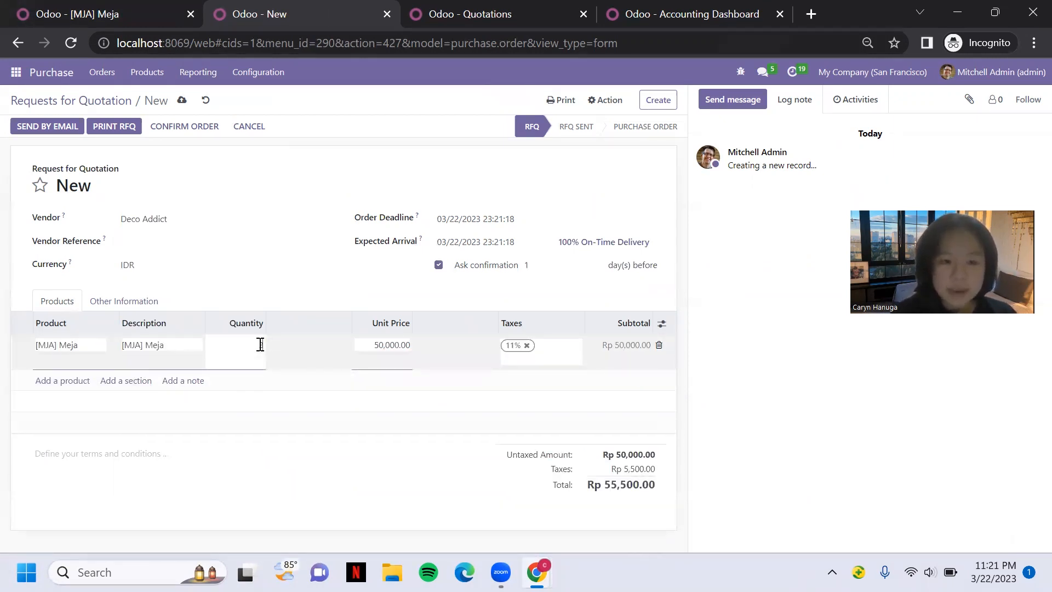
pyautogui.click(375, 345)
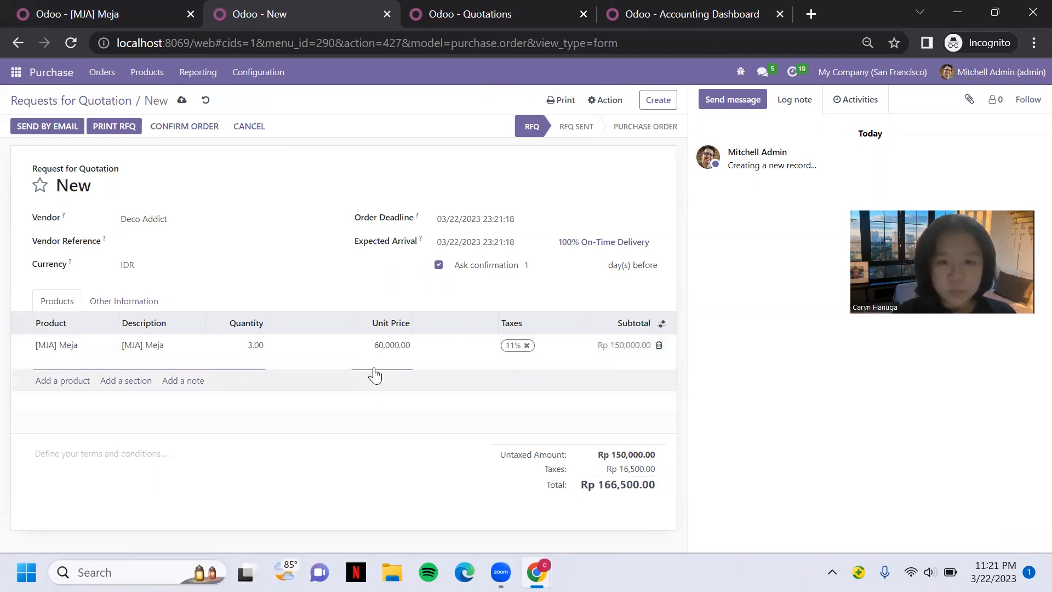
pyautogui.click(375, 284)
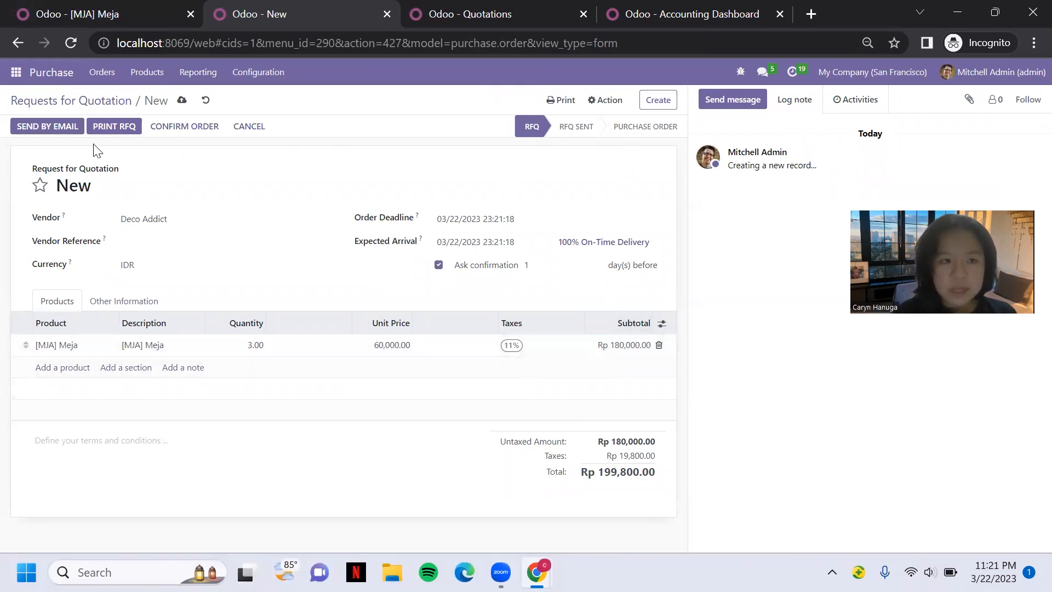
pyautogui.click(187, 134)
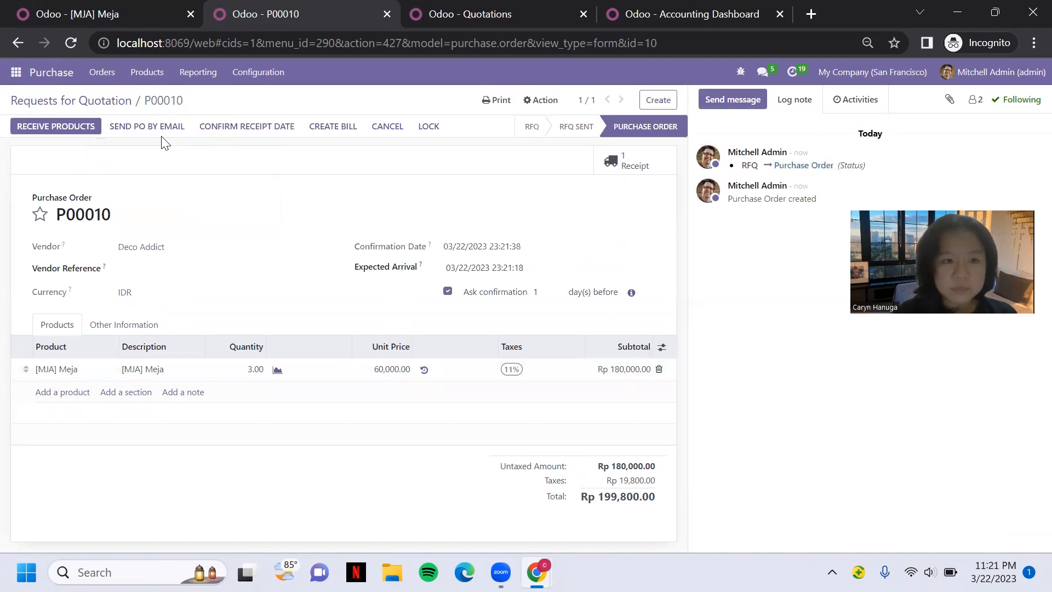
# Receive the second order with a done quantity of 3 for Meja and validate the receipt
pyautogui.click(81, 135)
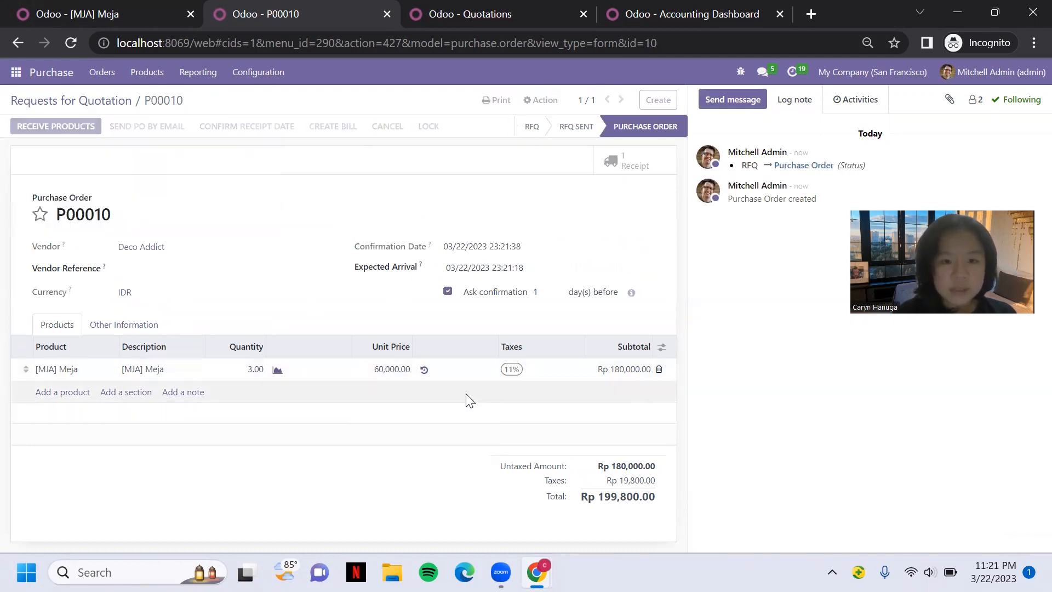
pyautogui.click(627, 363)
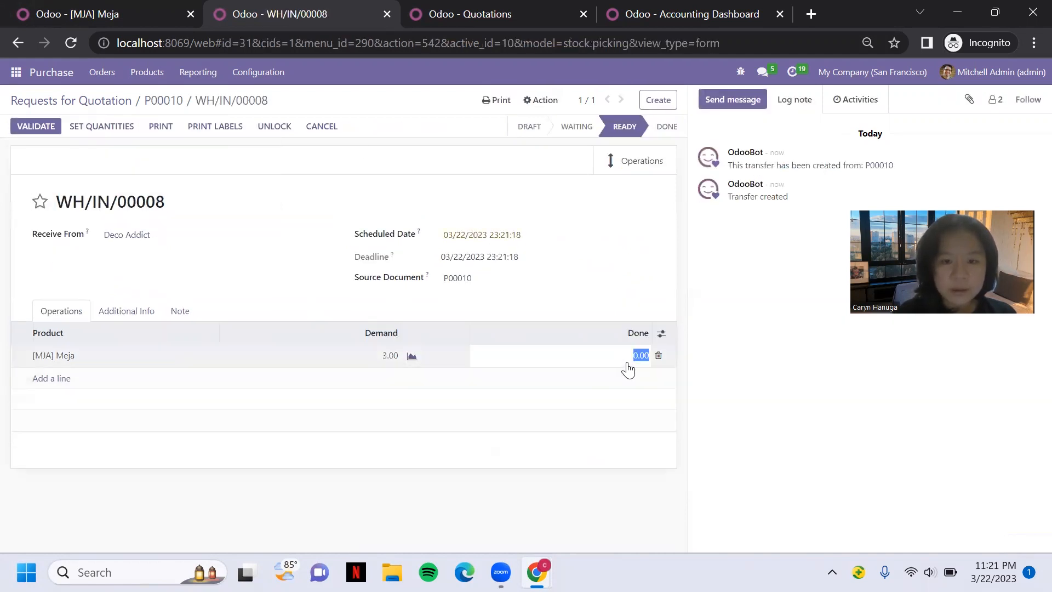
pyautogui.click(594, 312)
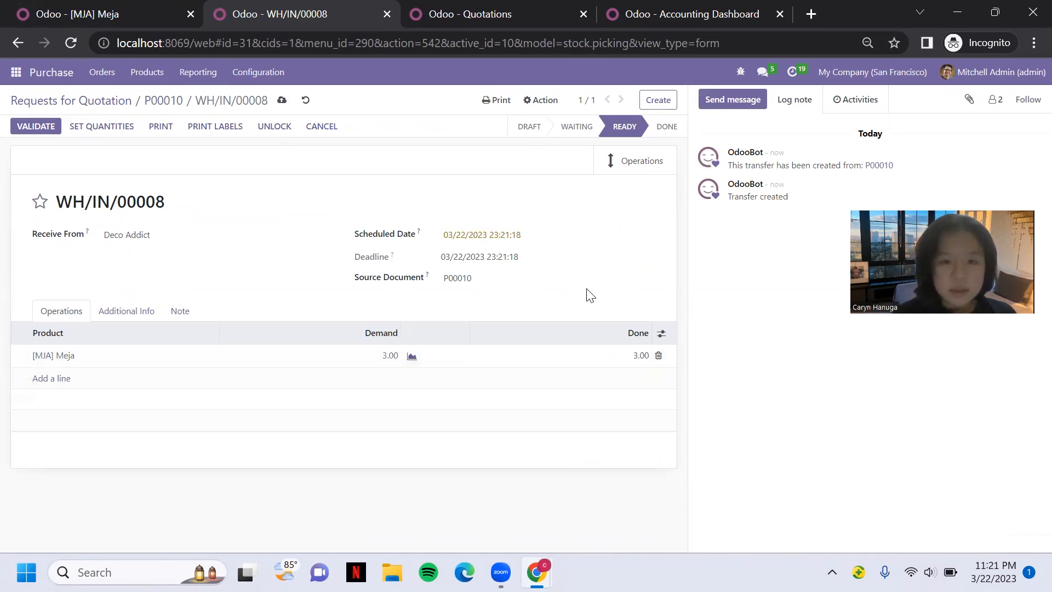
pyautogui.click(36, 126)
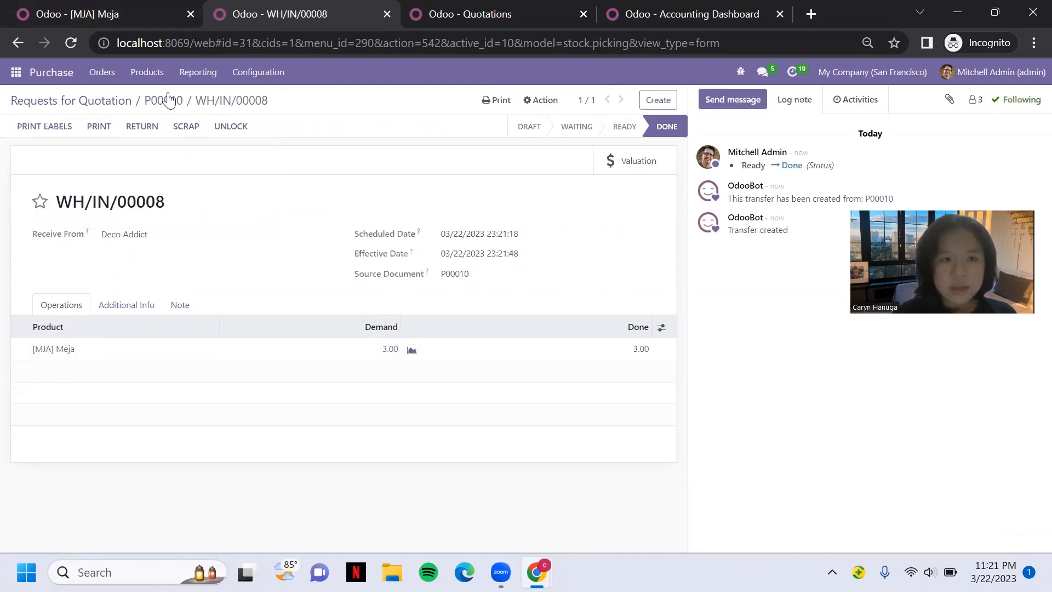
# Refresh the Meja product record to check its on-hand quantity and cost following the second receipt
pyautogui.click(88, 5)
pyautogui.click(69, 46)
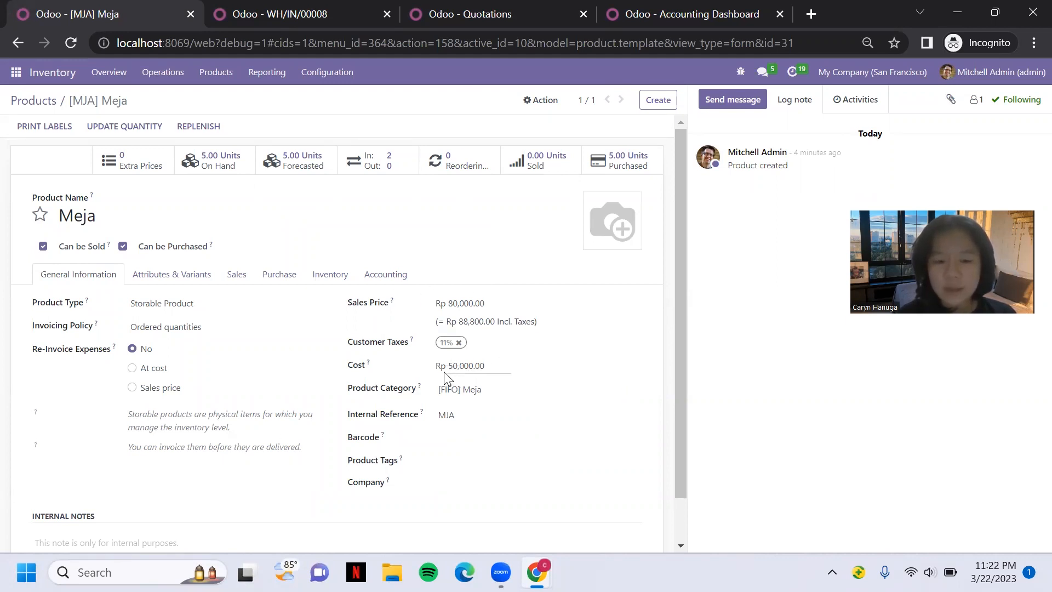
# Create a new quotation in Sales for a new customer named PT Maju
pyautogui.click(482, 12)
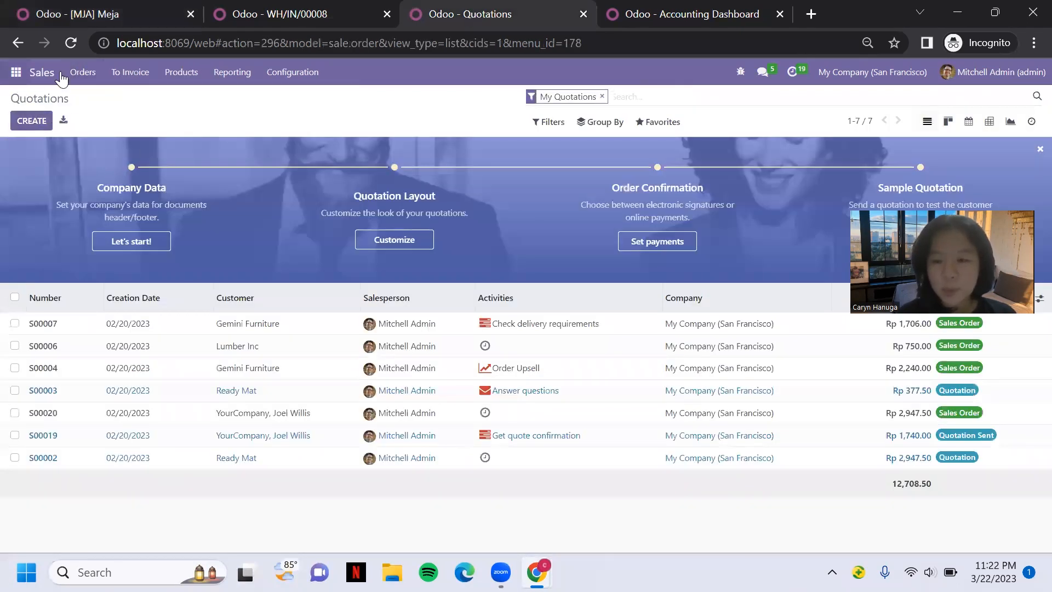
pyautogui.click(20, 122)
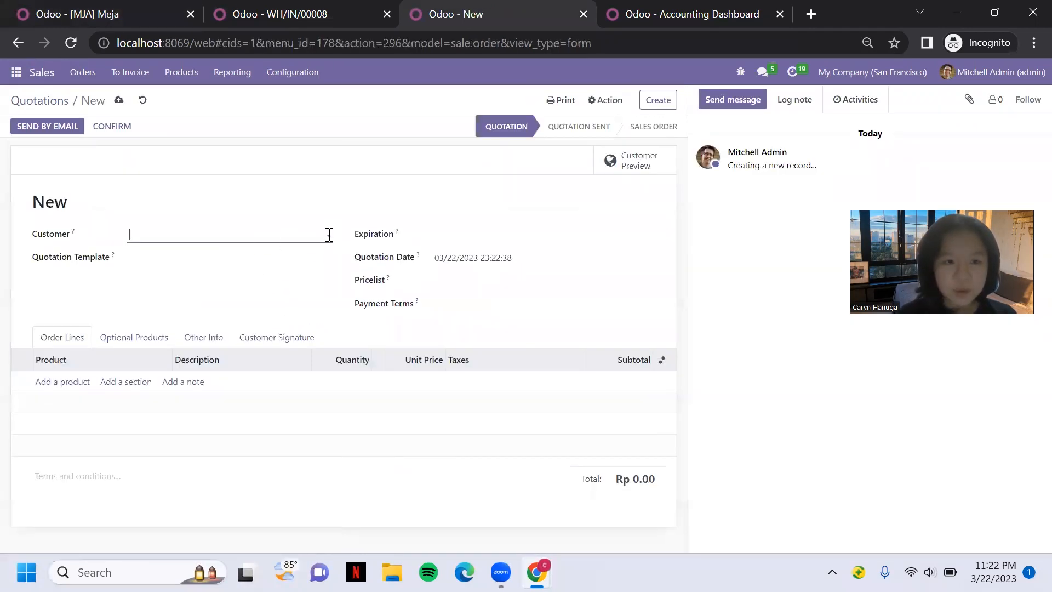
pyautogui.click(329, 234)
pyautogui.write('PT M')
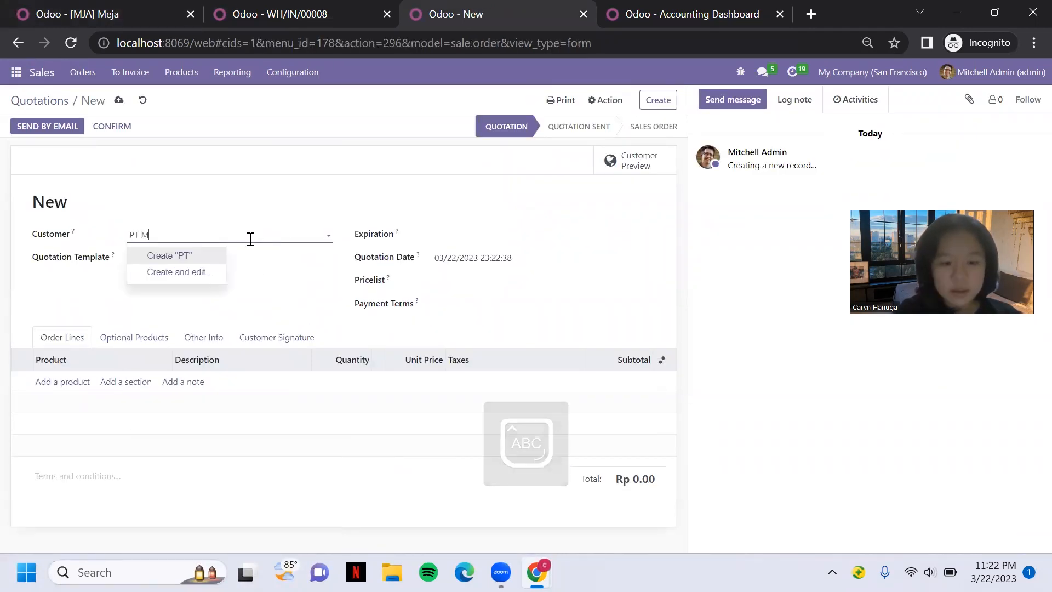
pyautogui.press('capslock')
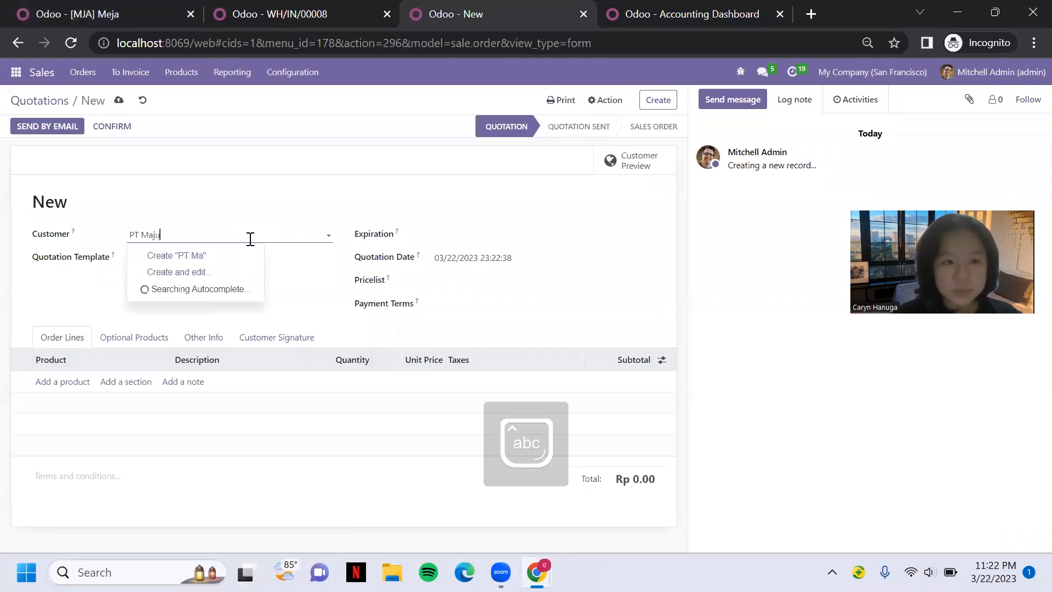
pyautogui.click(233, 227)
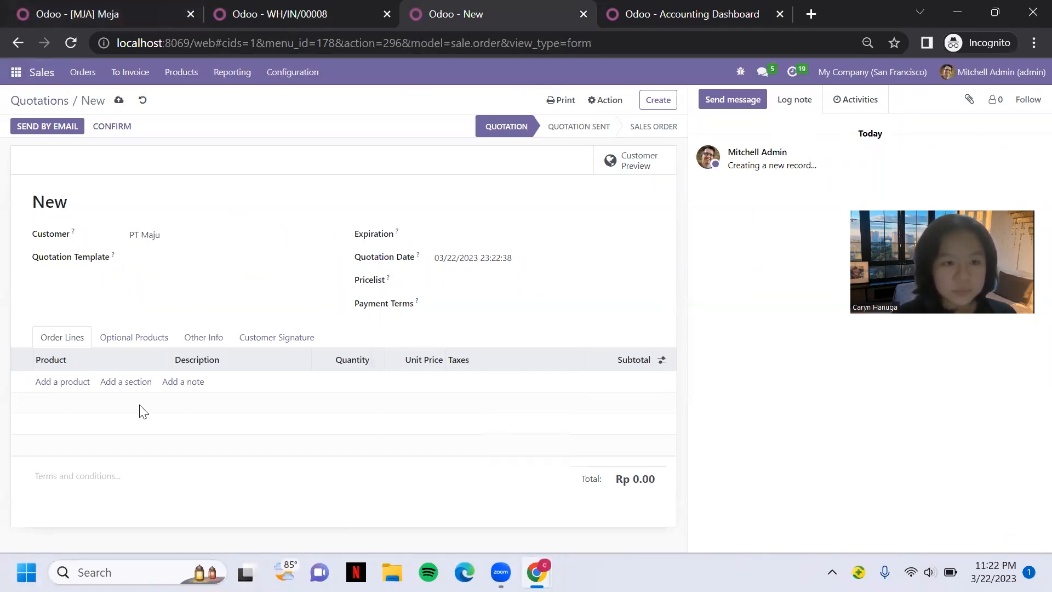
# Add 2 units of [MJA] Meja at a unit price of 80,000.00 to the quotation and confirm it
pyautogui.click(66, 387)
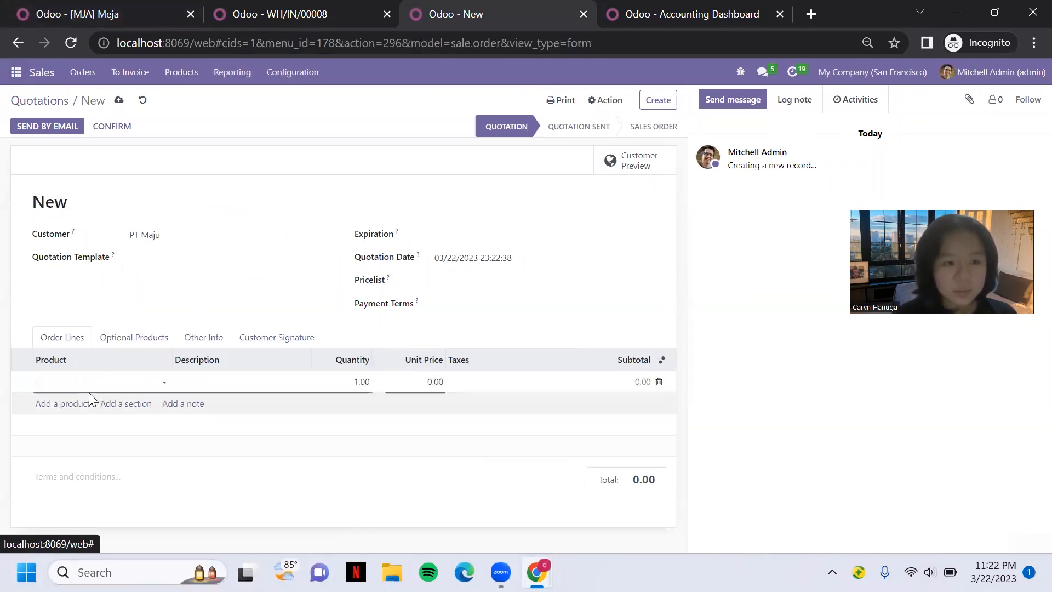
pyautogui.write('mja')
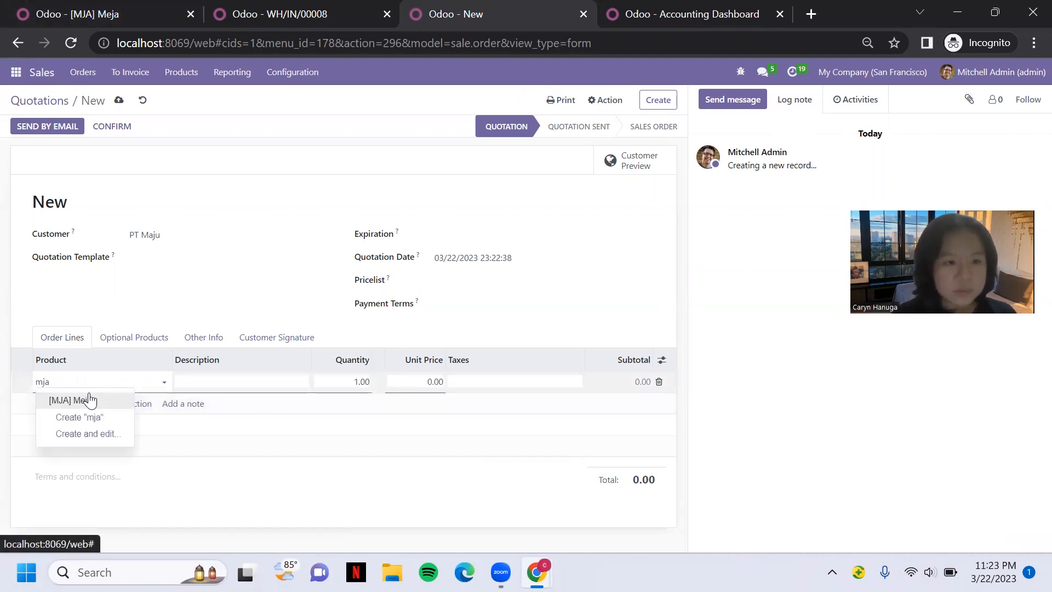
pyautogui.click(96, 402)
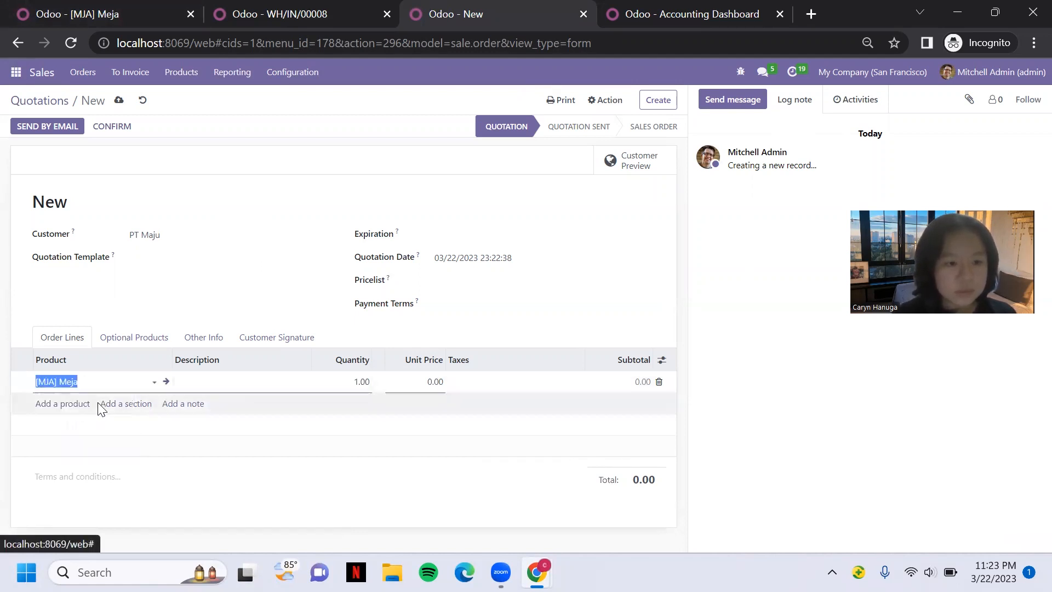
pyautogui.click(353, 382)
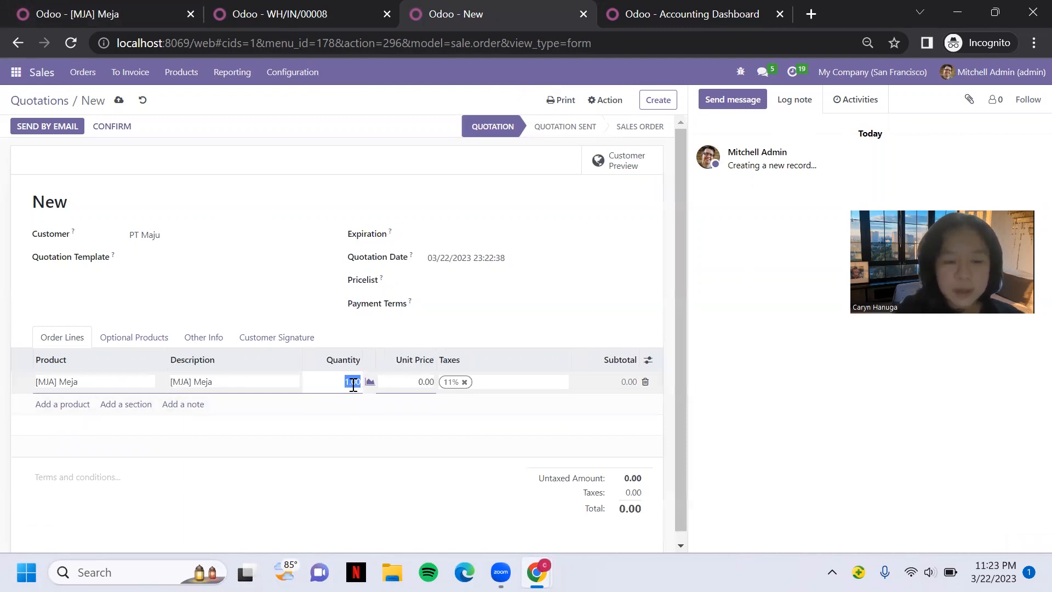
pyautogui.write('2')
pyautogui.press('Return')
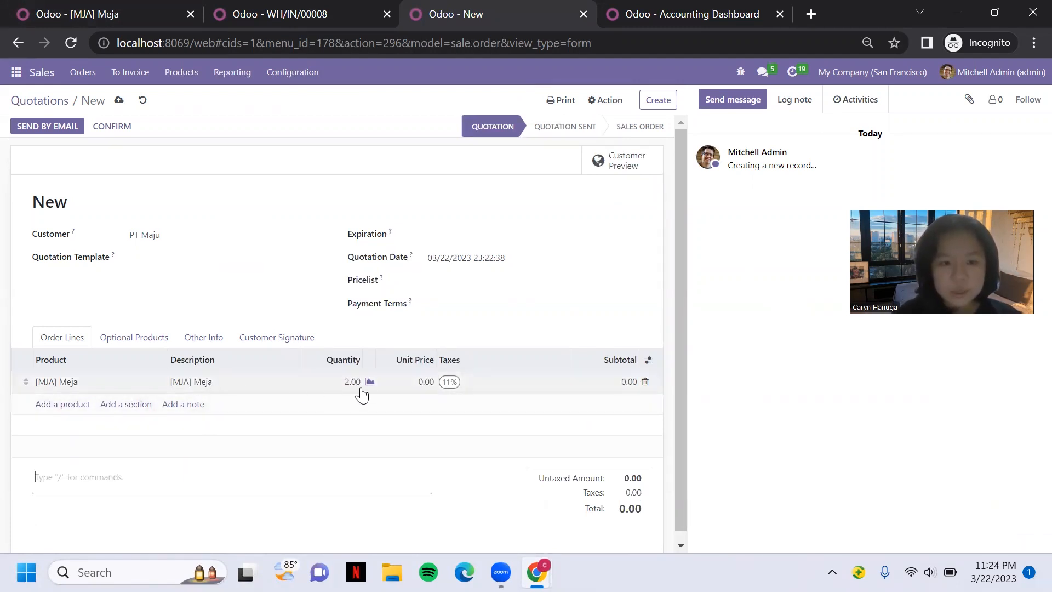
pyautogui.click(425, 382)
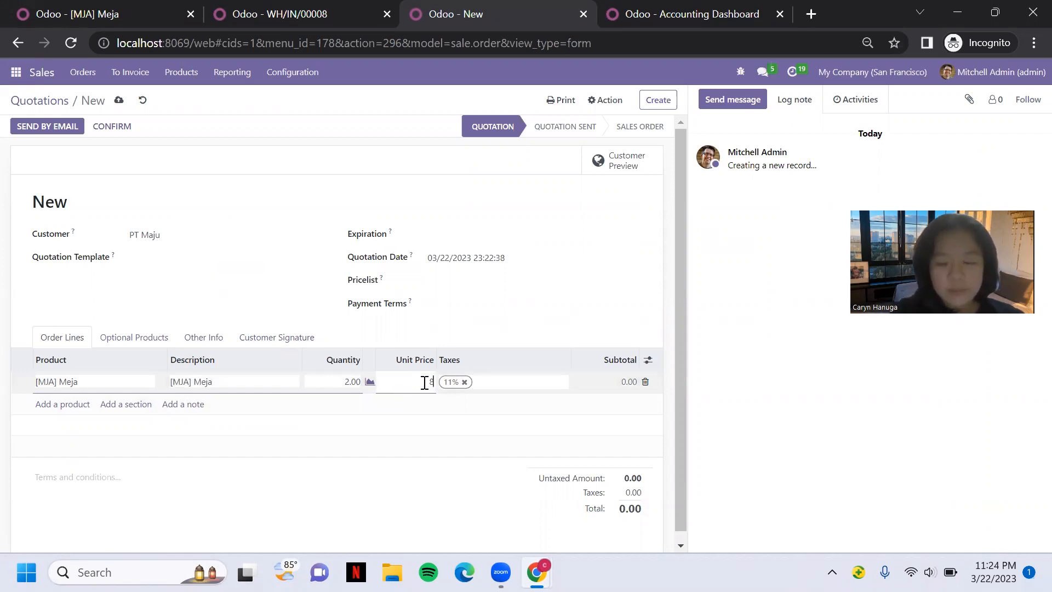
pyautogui.click(466, 342)
pyautogui.click(486, 305)
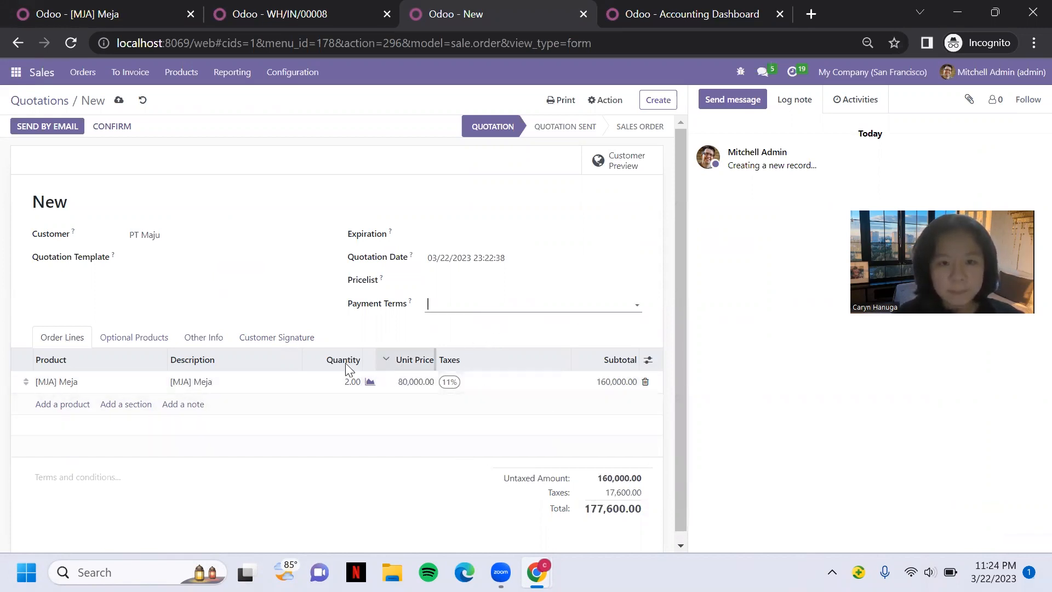
pyautogui.click(113, 127)
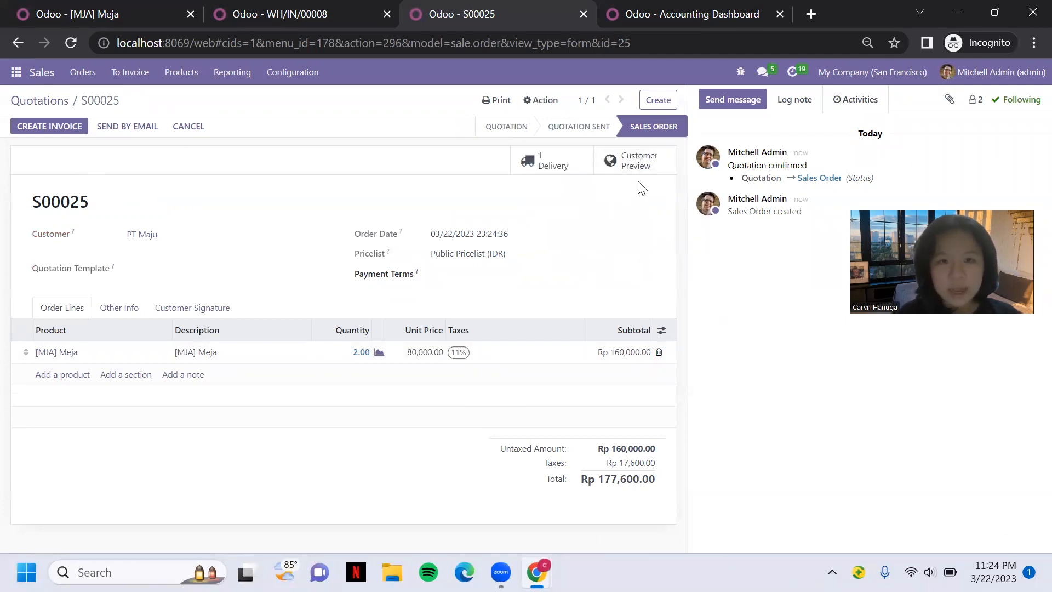
# Deliver the confirmed sales order with a done quantity of 2 for Meja and validate the delivery
pyautogui.click(550, 164)
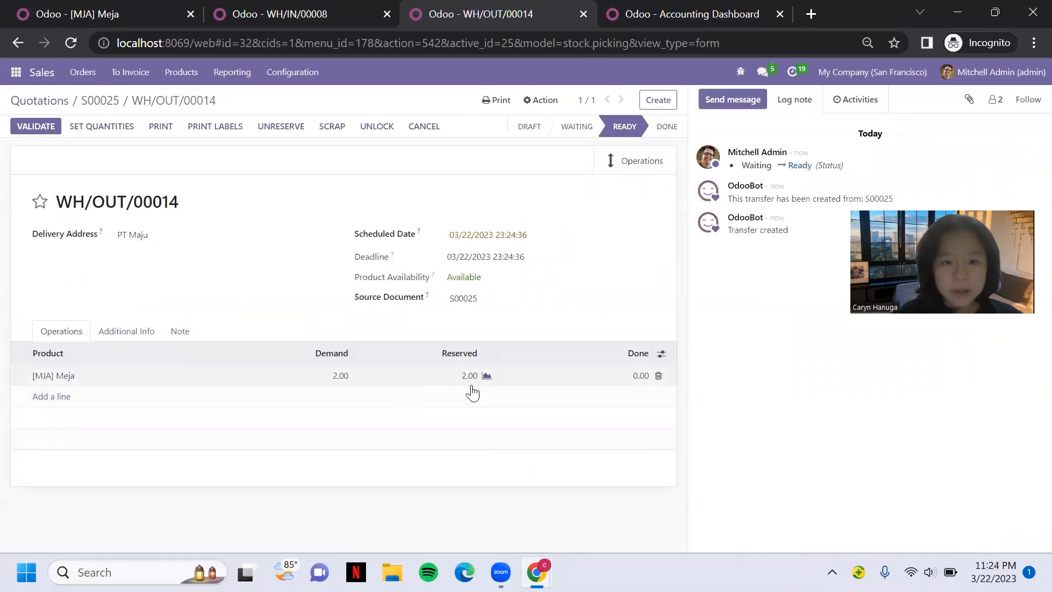
pyautogui.click(641, 377)
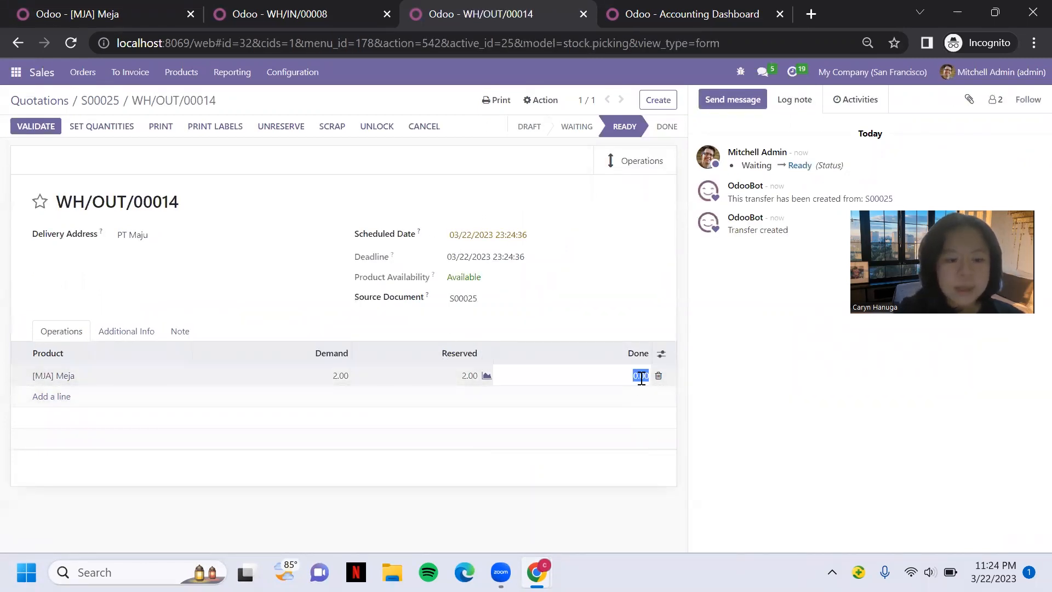
pyautogui.write('2')
pyautogui.click(623, 291)
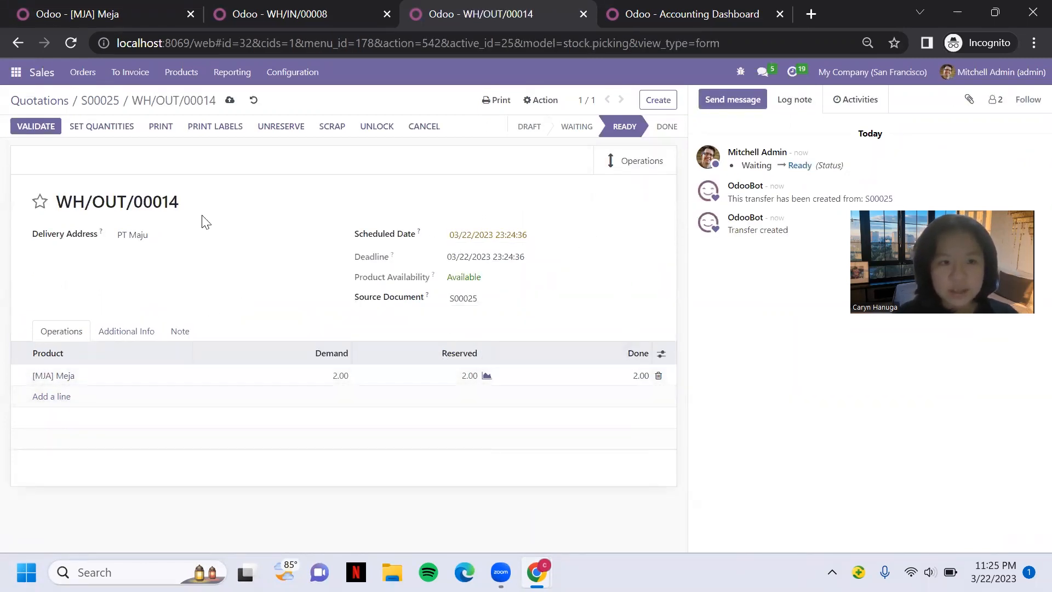
pyautogui.click(49, 133)
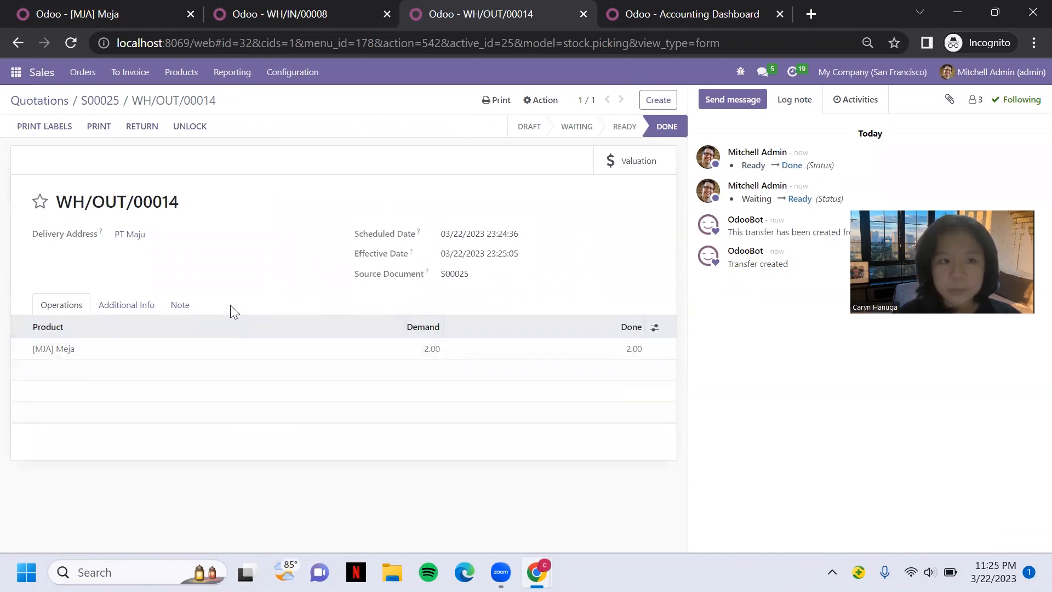
# Refresh the Meja product record to check its on-hand quantity and cost following the first delivery
pyautogui.click(96, 14)
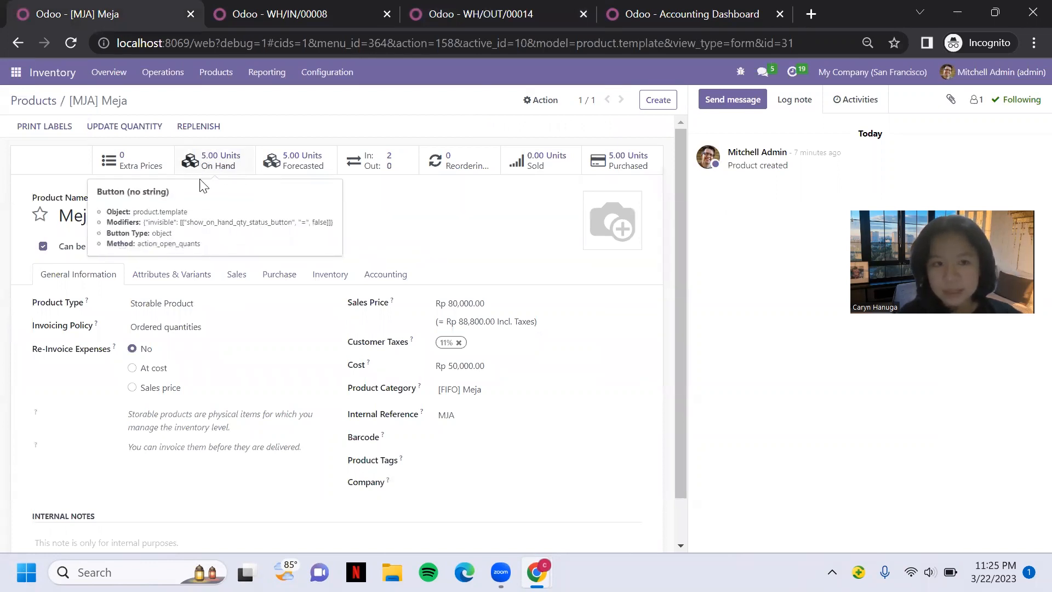
pyautogui.click(66, 42)
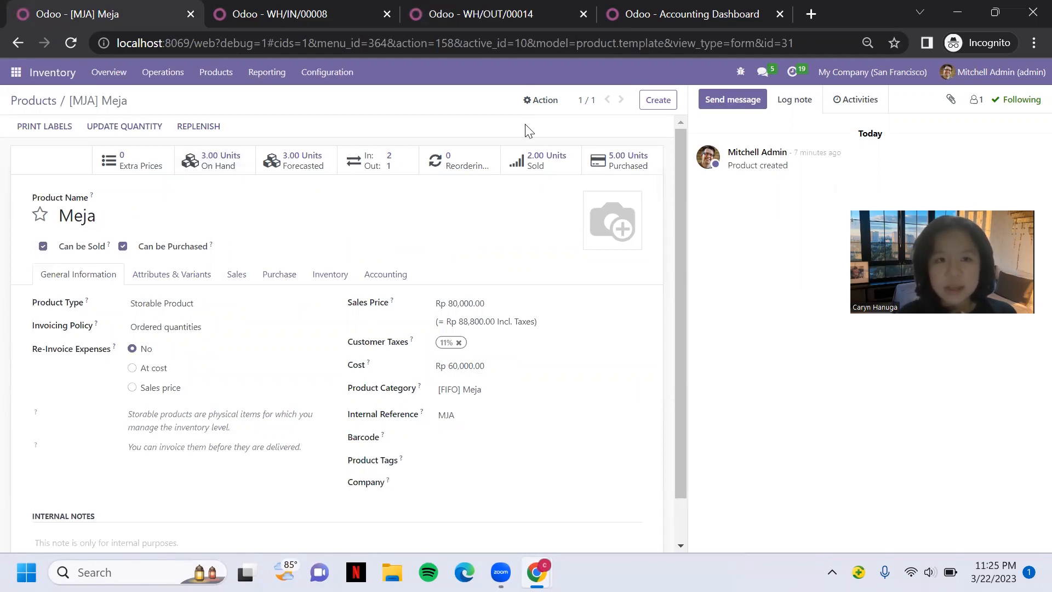
# Create a second sales quotation for the existing customer PT Maju
pyautogui.click(479, 7)
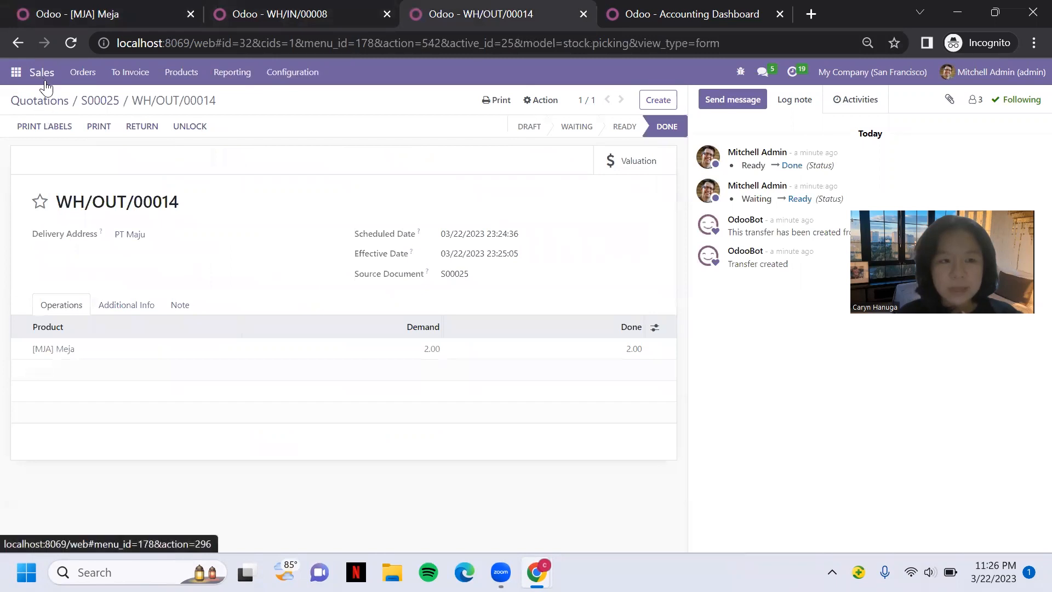
pyautogui.click(48, 103)
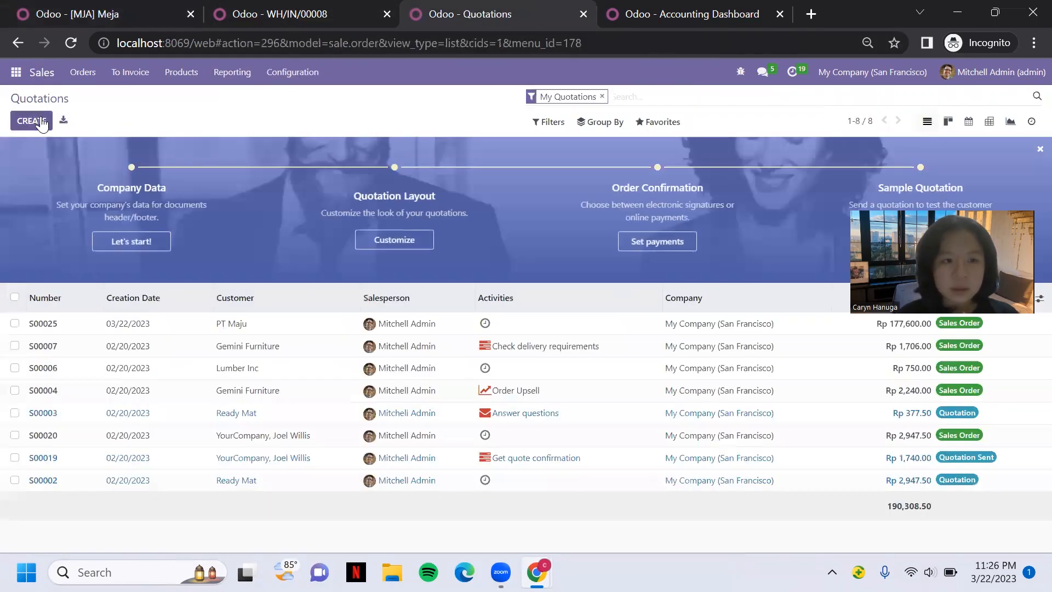
pyautogui.click(33, 120)
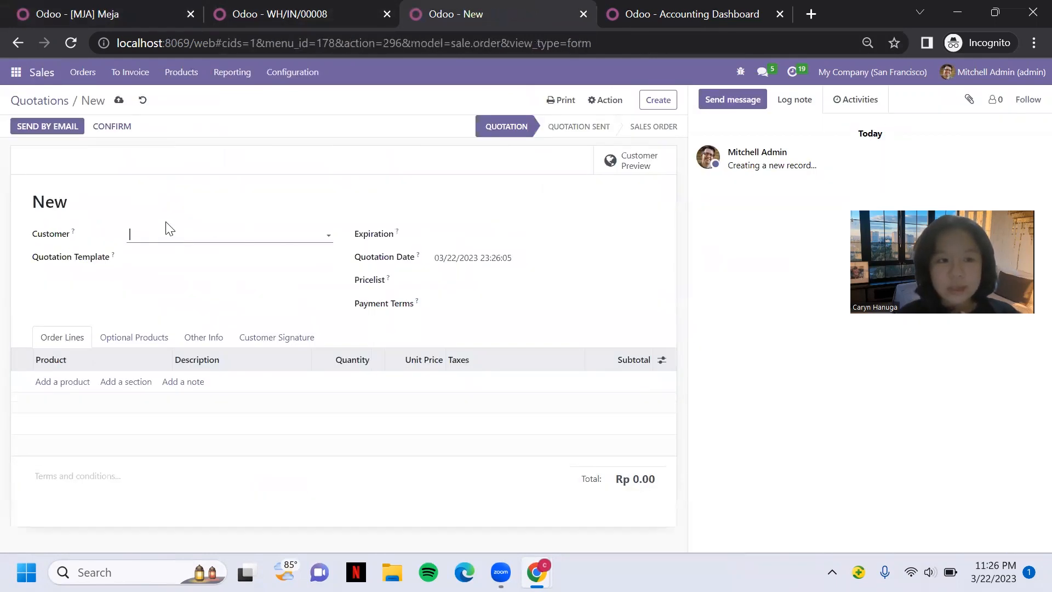
pyautogui.click(168, 228)
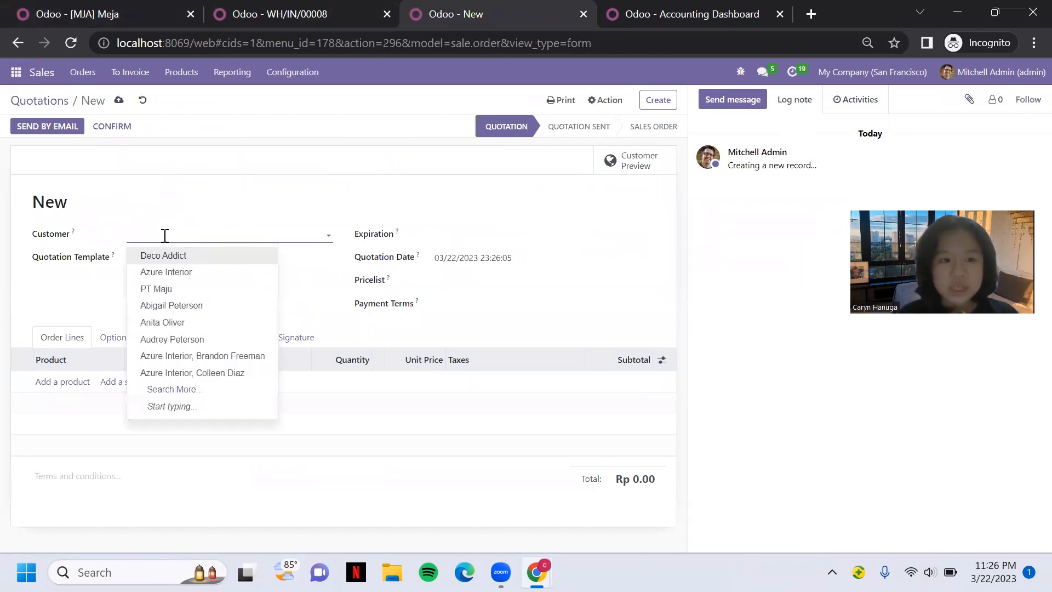
# Add 1 unit of [MJA] Meja at a unit price of 80,000.00 to the second quotation and confirm it
pyautogui.click(76, 387)
pyautogui.write('mj')
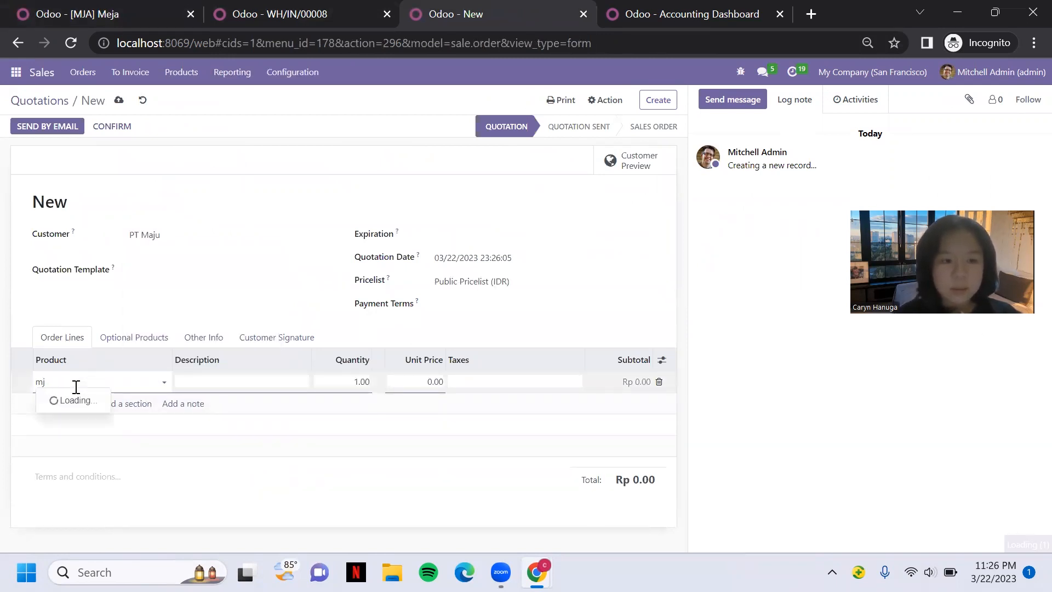
pyautogui.click(82, 400)
pyautogui.click(367, 383)
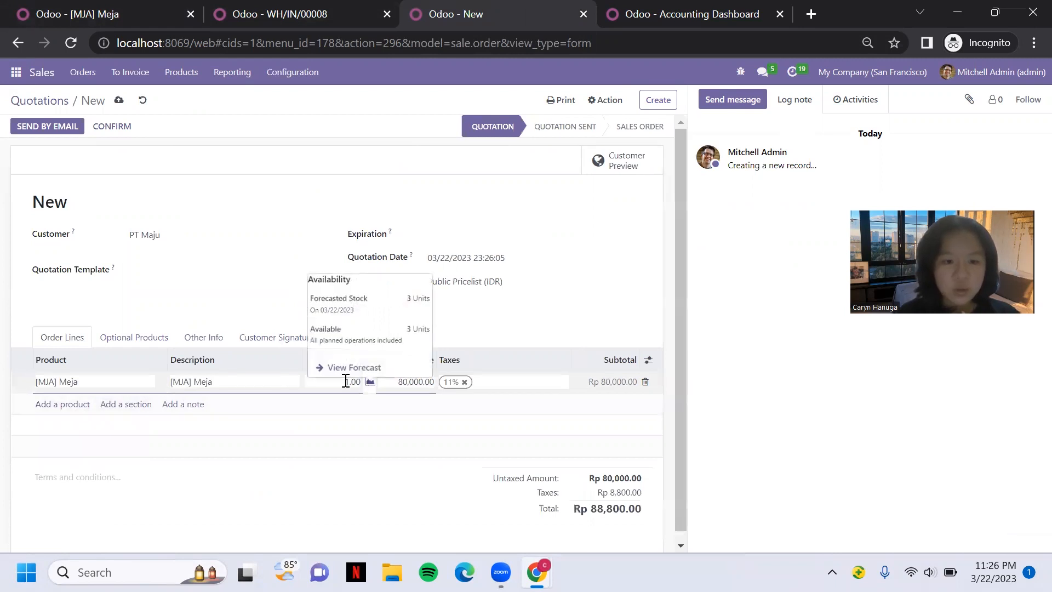
pyautogui.click(432, 383)
pyautogui.click(514, 324)
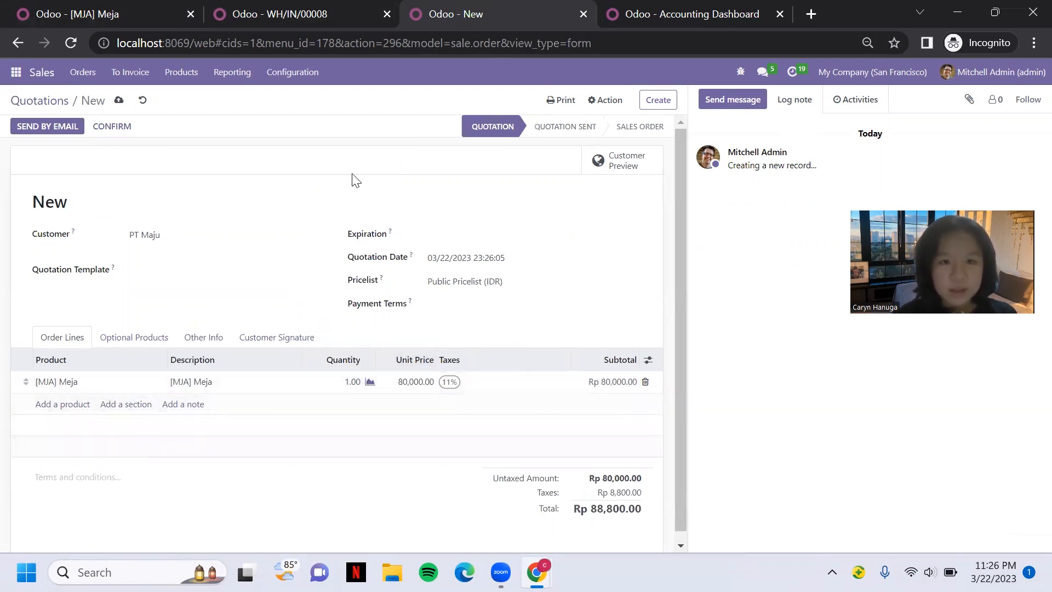
pyautogui.click(124, 126)
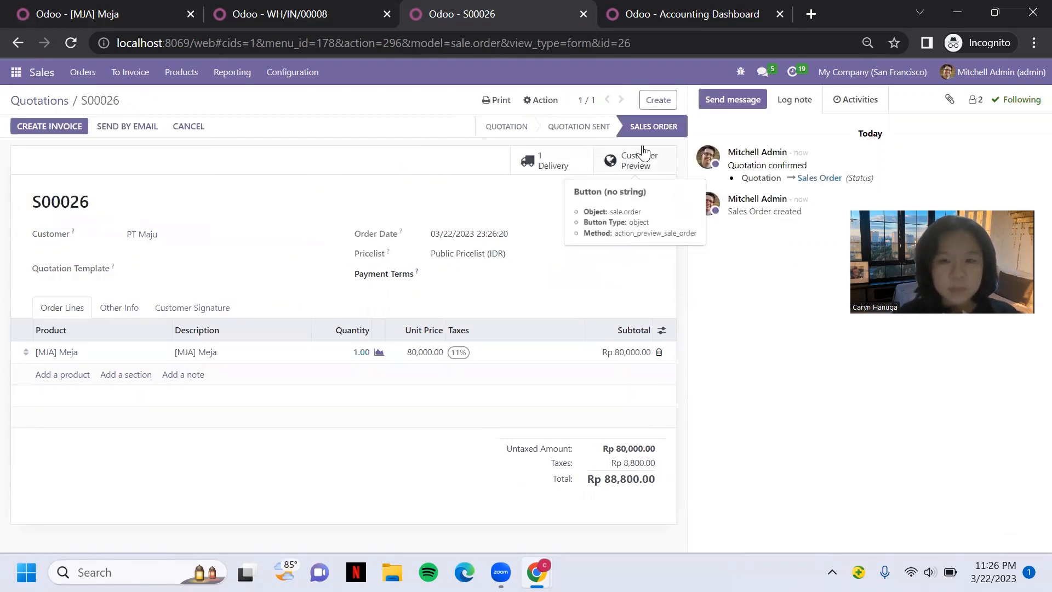
# Deliver the second sales order with a done quantity of 1 for Meja and validate the delivery
pyautogui.click(550, 164)
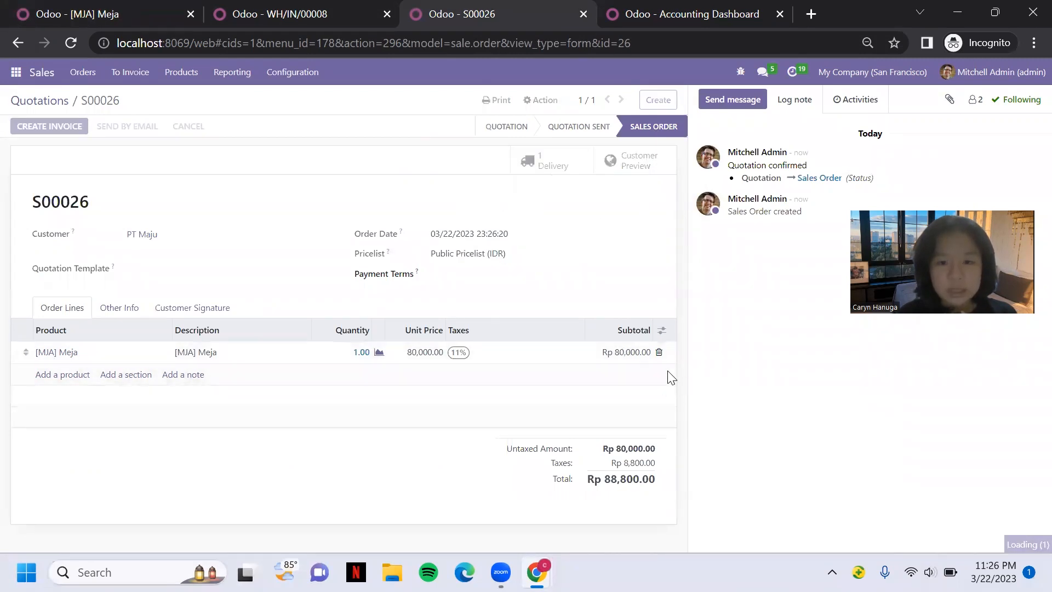
pyautogui.click(642, 376)
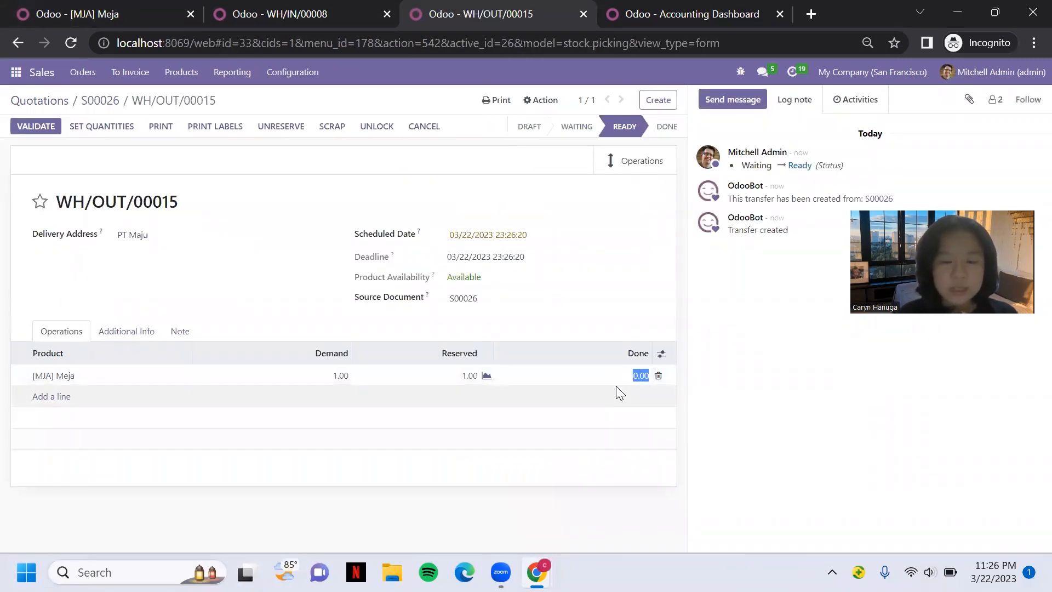
pyautogui.write('1')
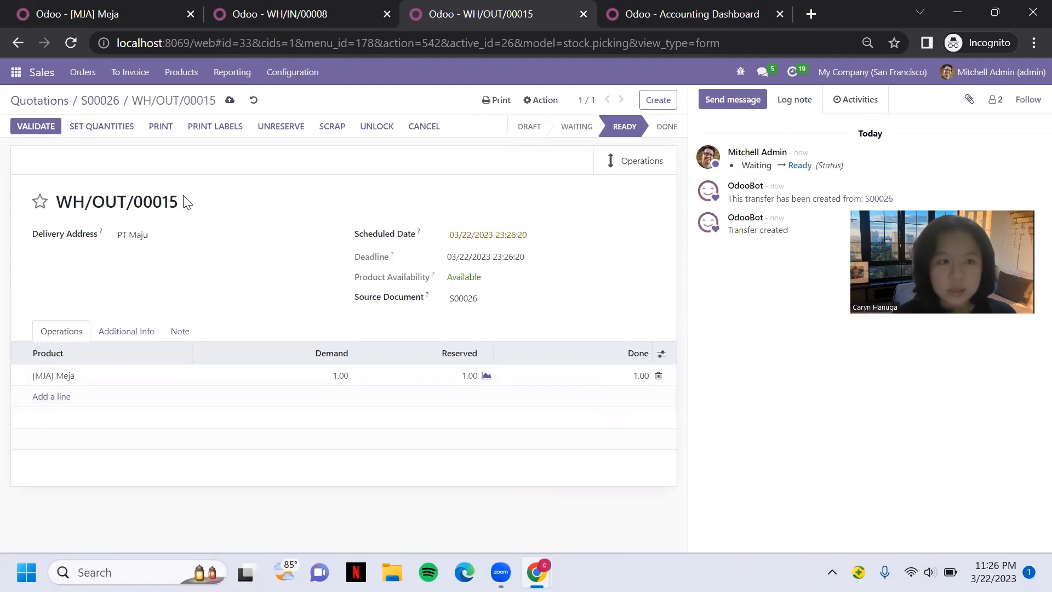
pyautogui.click(38, 132)
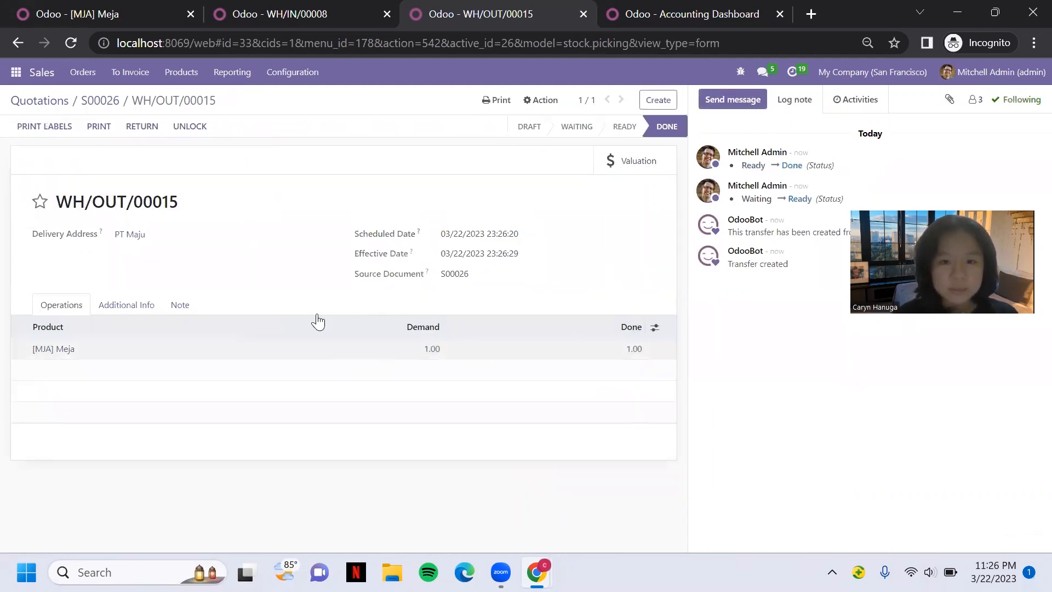
# Refresh the Meja product record to check its stock and cost, and open the inventory Valuation report
pyautogui.click(101, 15)
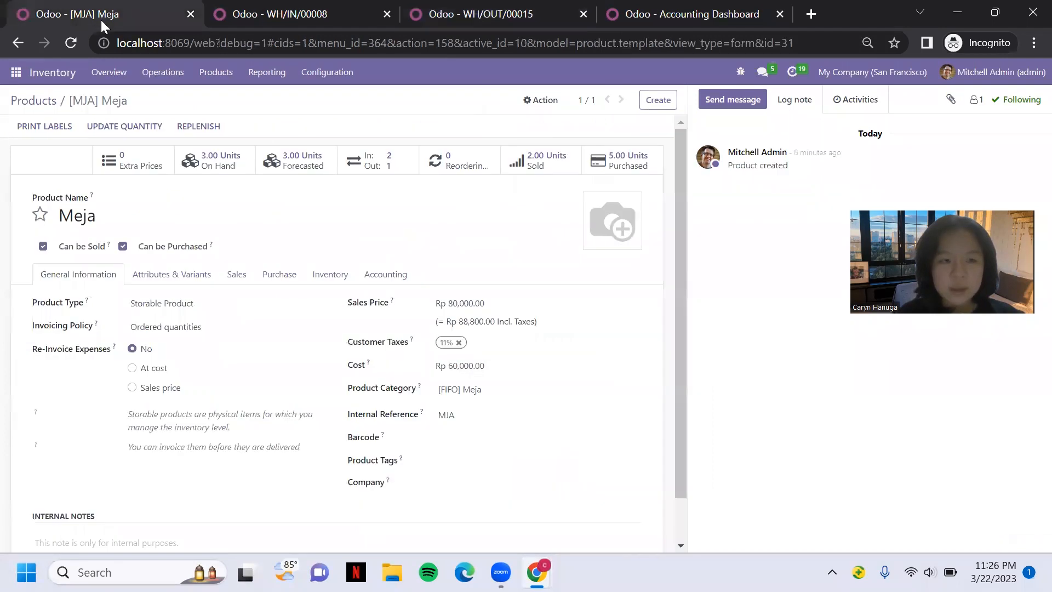
pyautogui.click(71, 46)
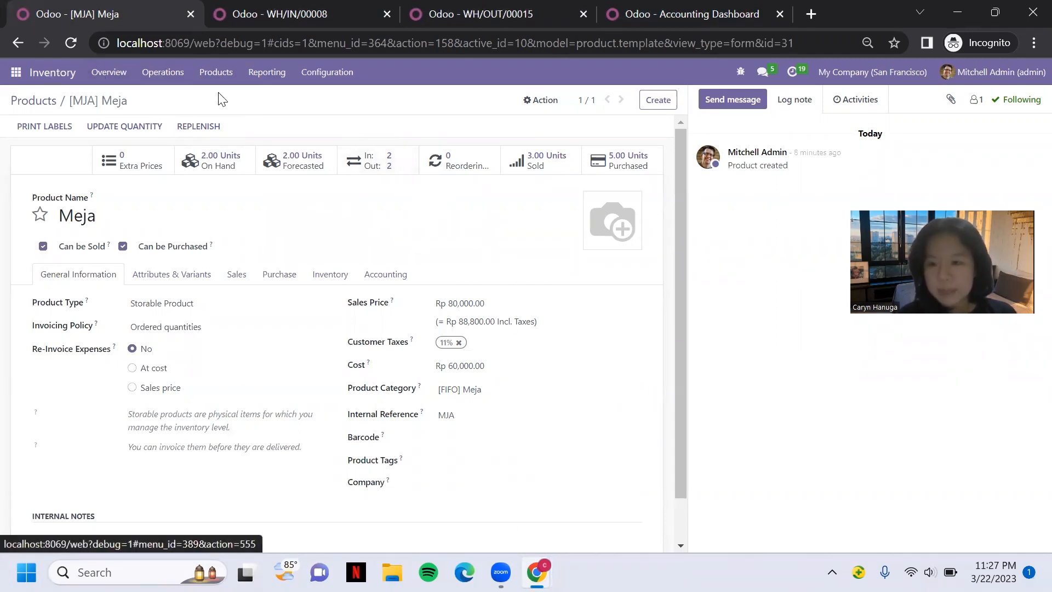
pyautogui.click(273, 80)
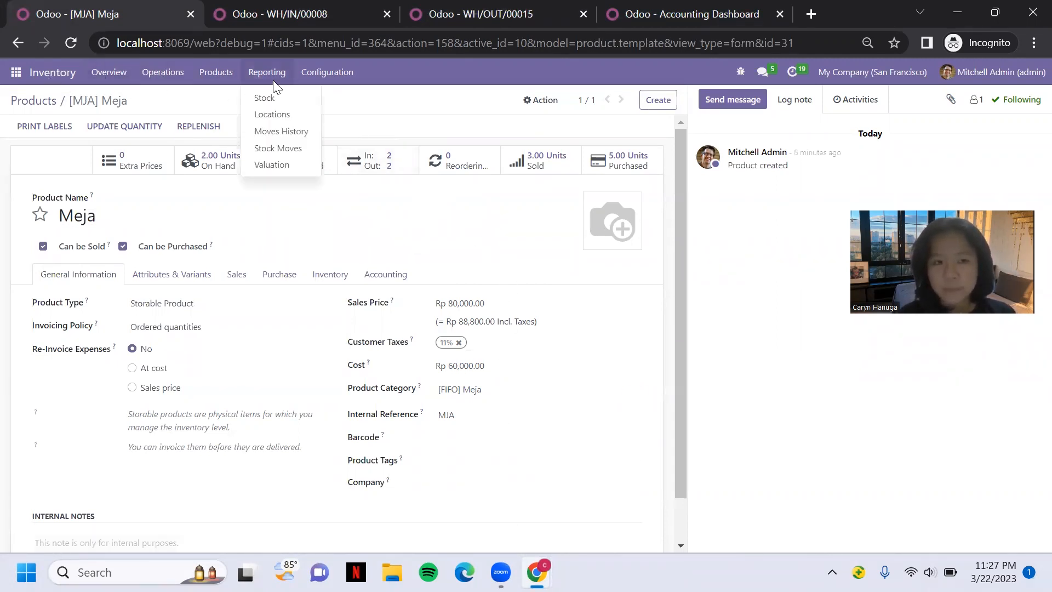
pyautogui.click(292, 170)
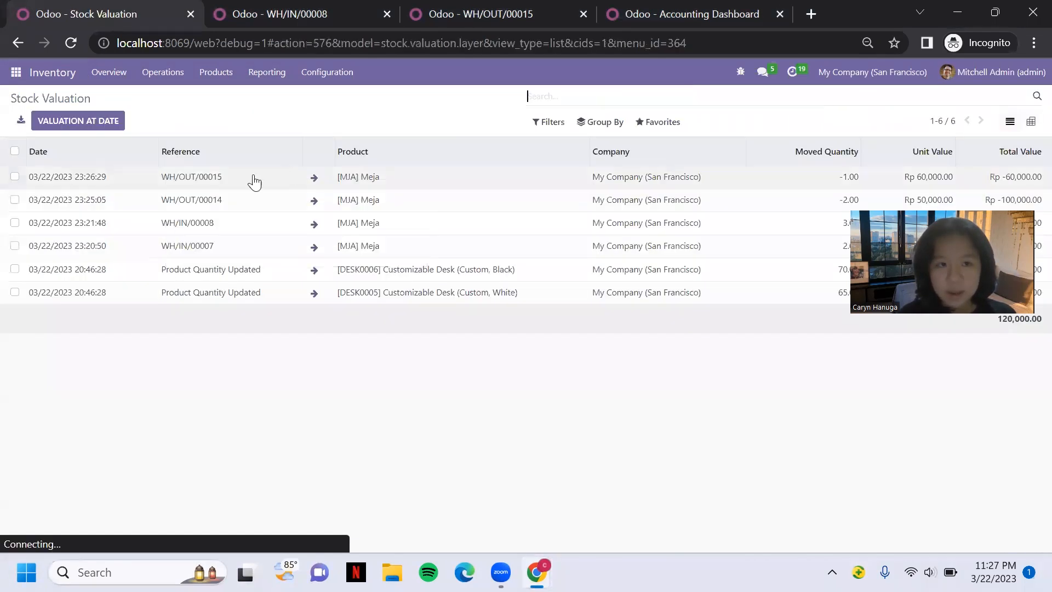
# Group the stock valuation lines by product and expand the [MJA] Meja group to review its valuation layers
pyautogui.click(605, 126)
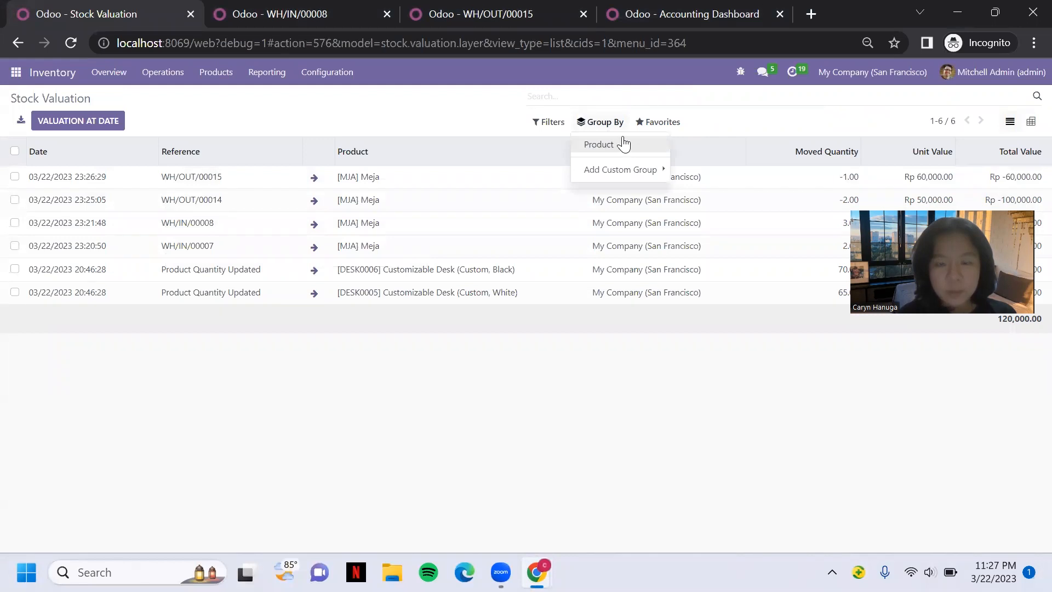
pyautogui.click(619, 144)
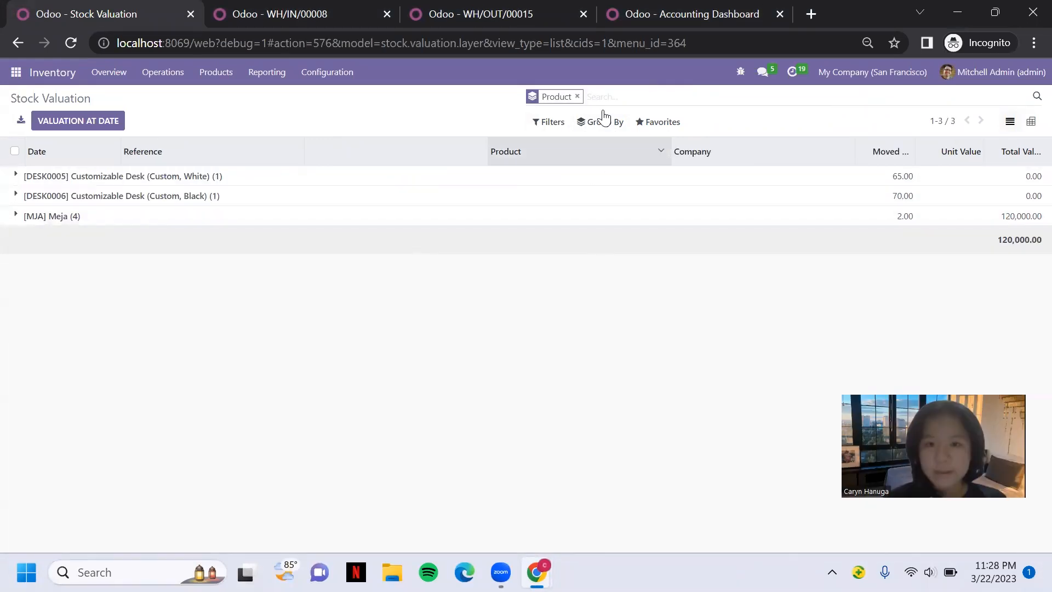
pyautogui.click(15, 220)
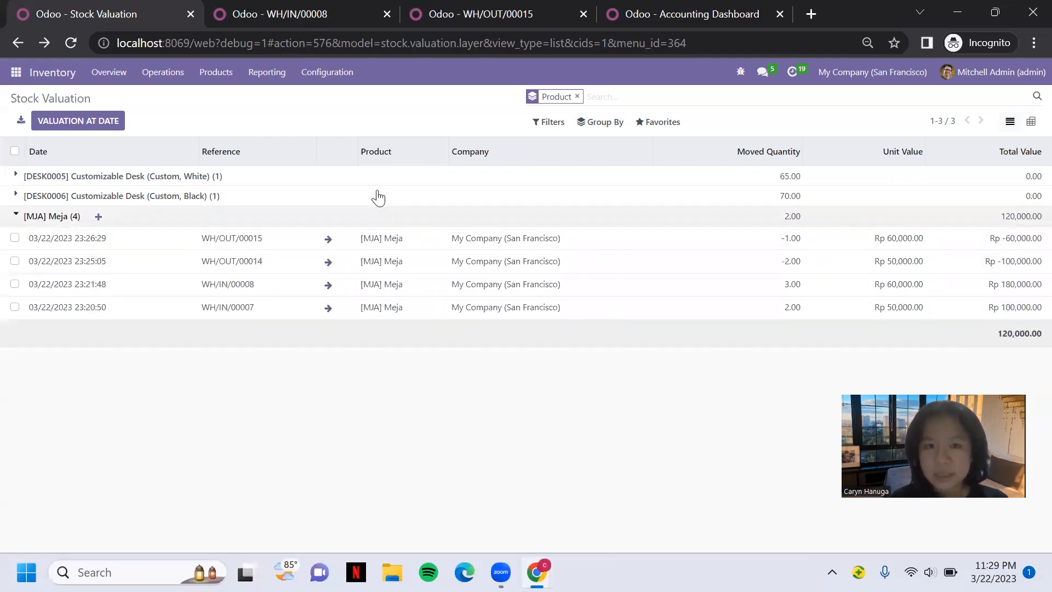
# Open the Meja product record, review its incoming and outgoing moves history, and return to the product
pyautogui.click(224, 77)
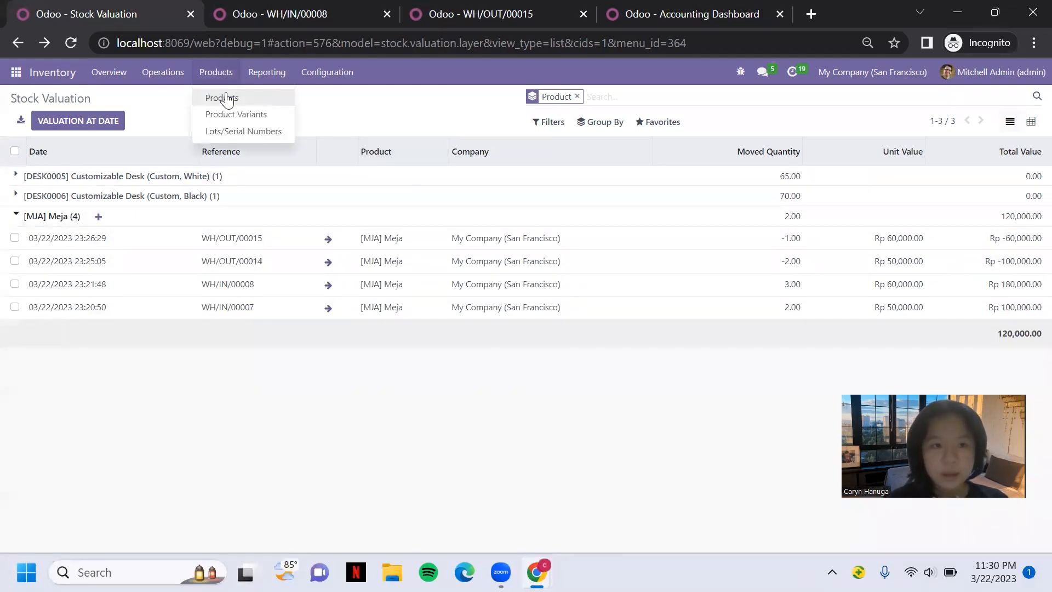
pyautogui.click(228, 100)
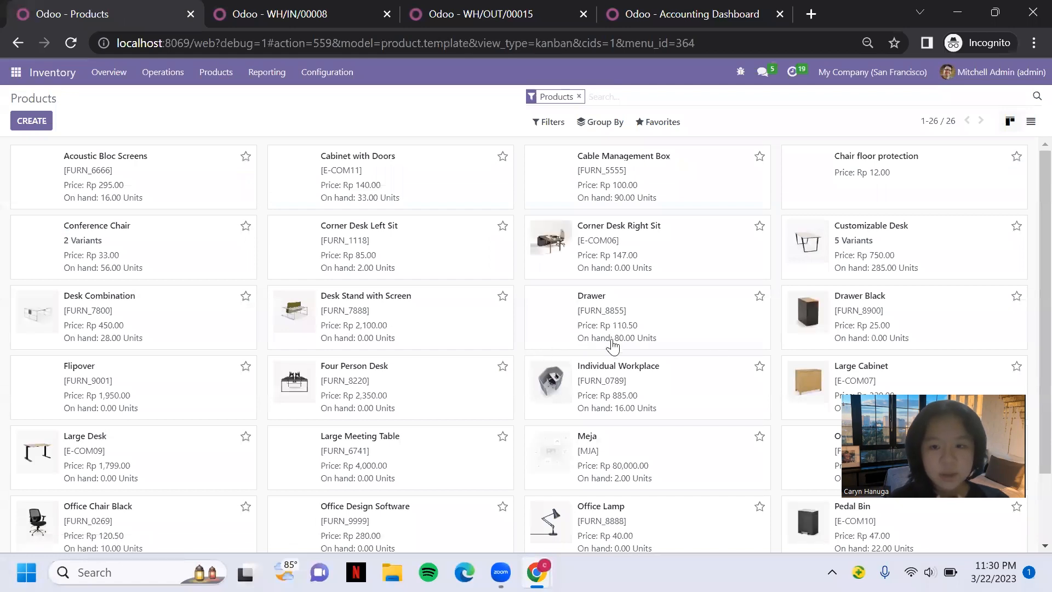
pyautogui.scroll(-2, 613, 346)
pyautogui.scroll(2, 207, 437)
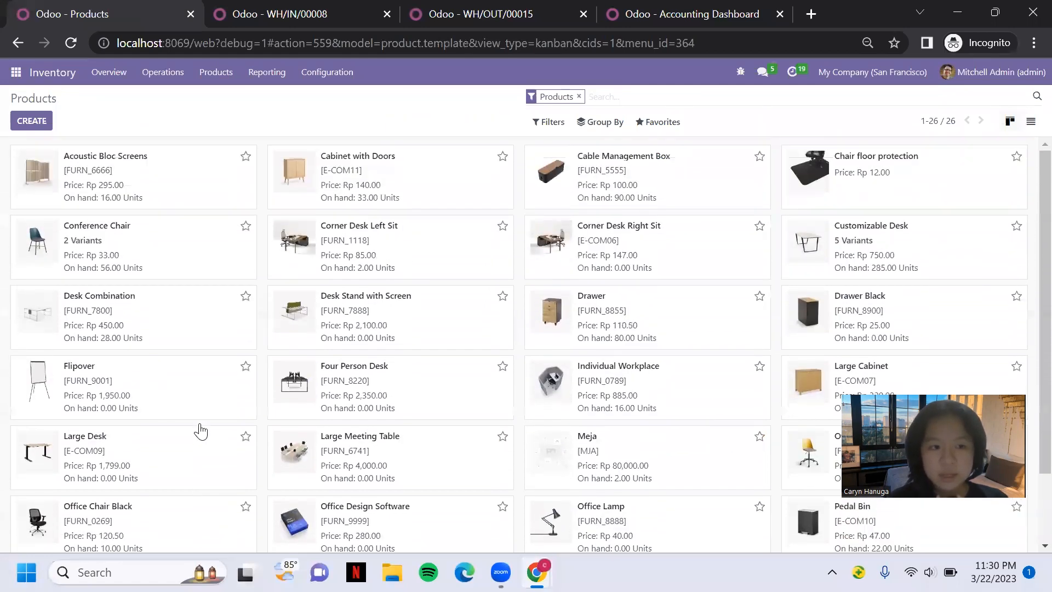
pyautogui.scroll(-2, 731, 308)
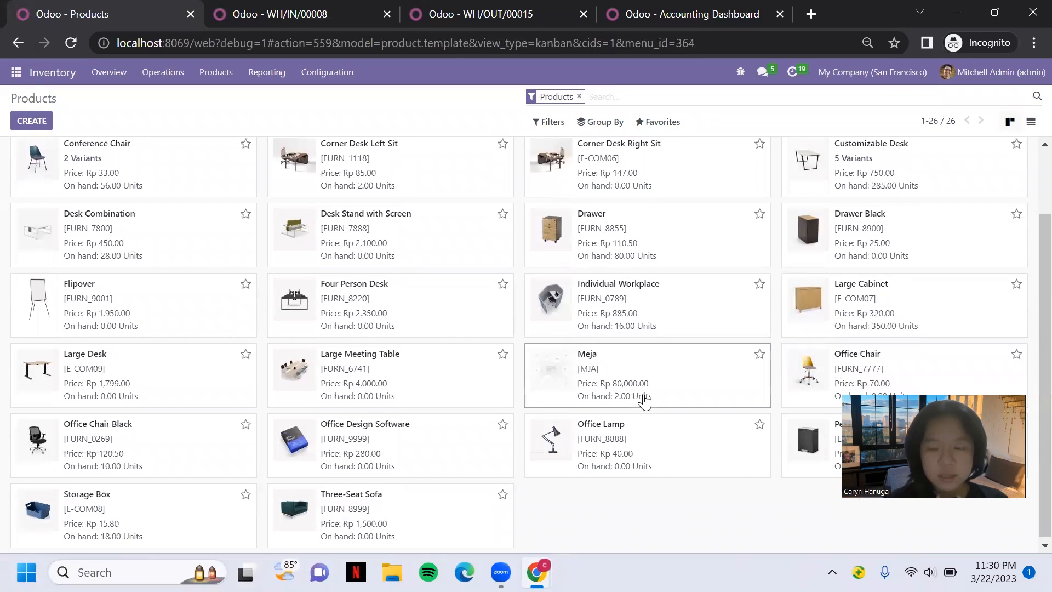
pyautogui.click(645, 401)
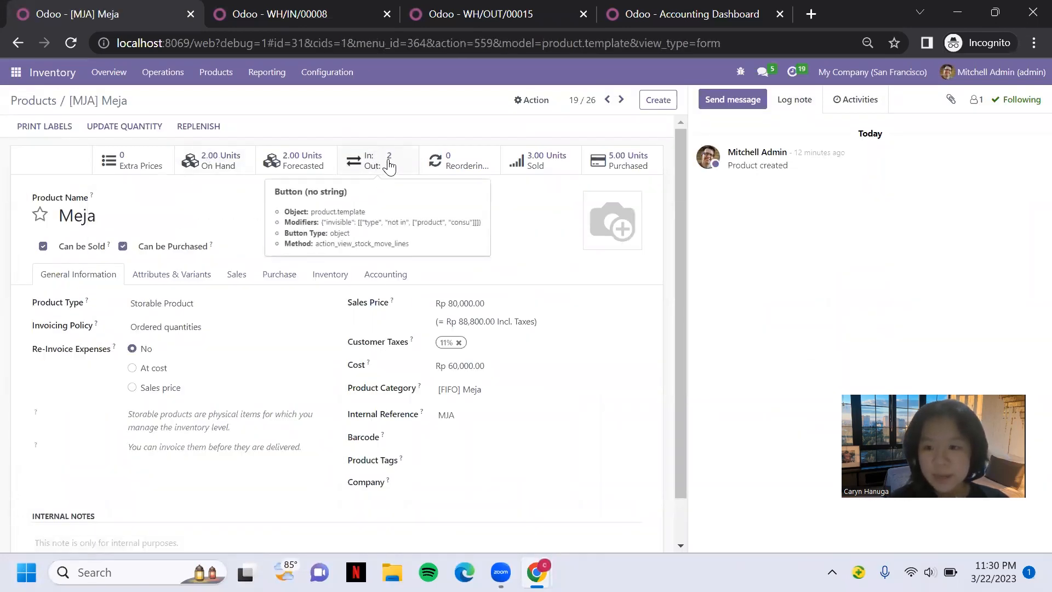
pyautogui.click(389, 161)
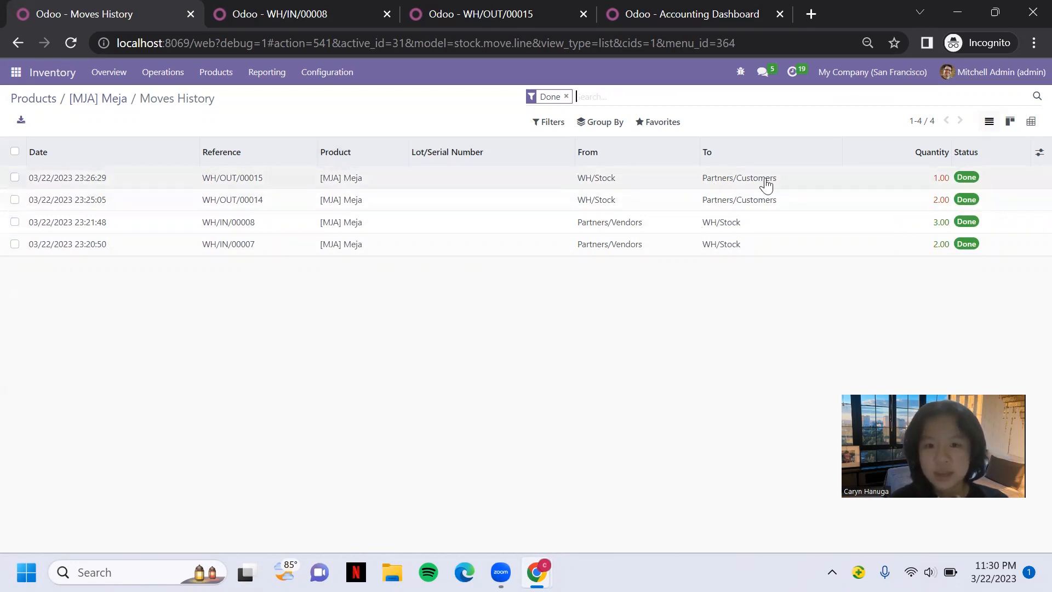
pyautogui.click(87, 102)
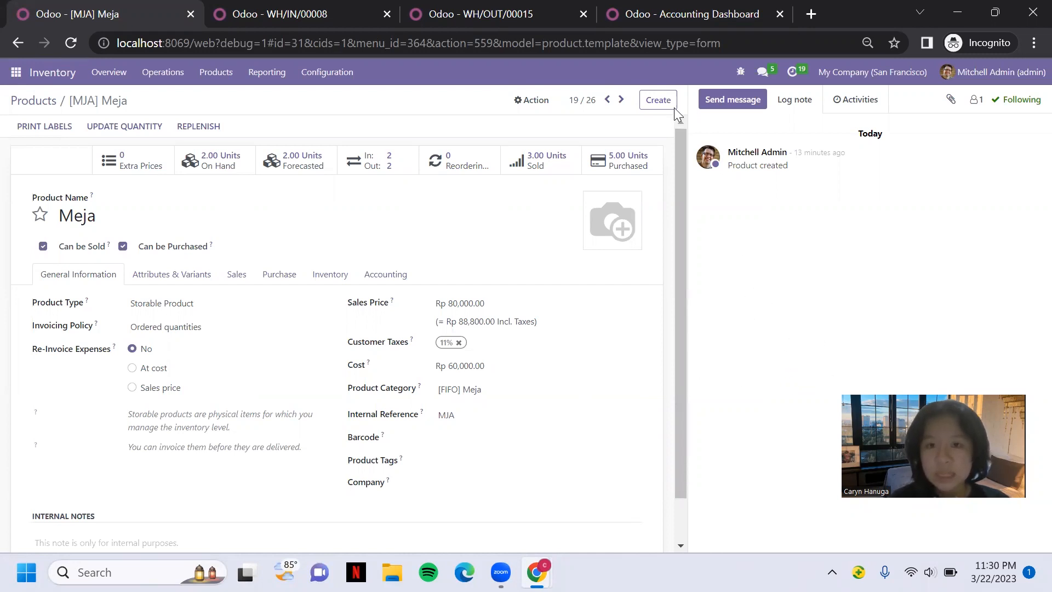
# Switch to Accounting and look through the posted journal items for entries from the Meja stock moves
pyautogui.click(691, 14)
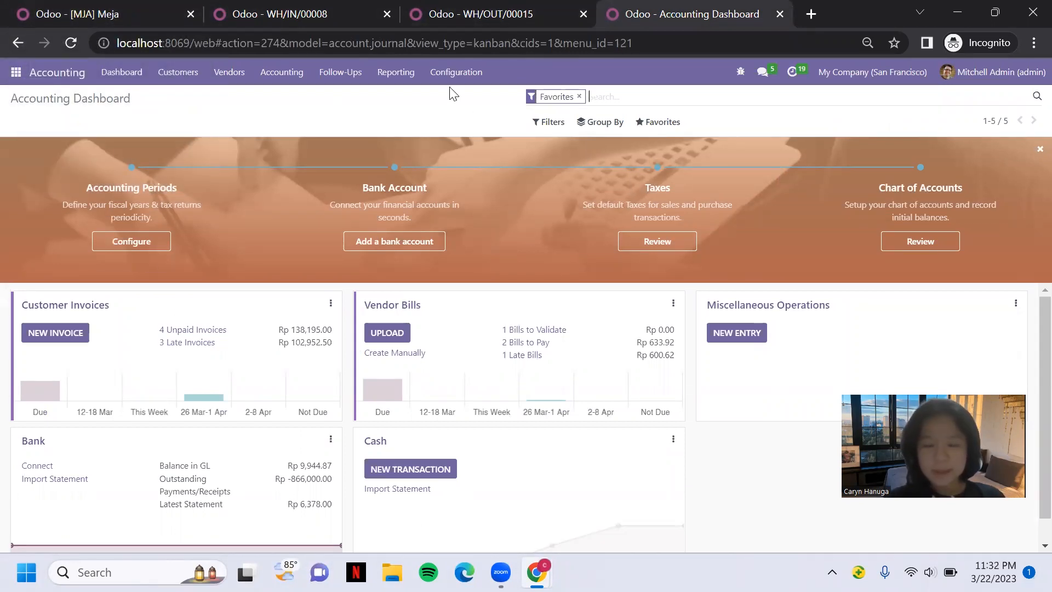
pyautogui.click(282, 72)
pyautogui.click(298, 142)
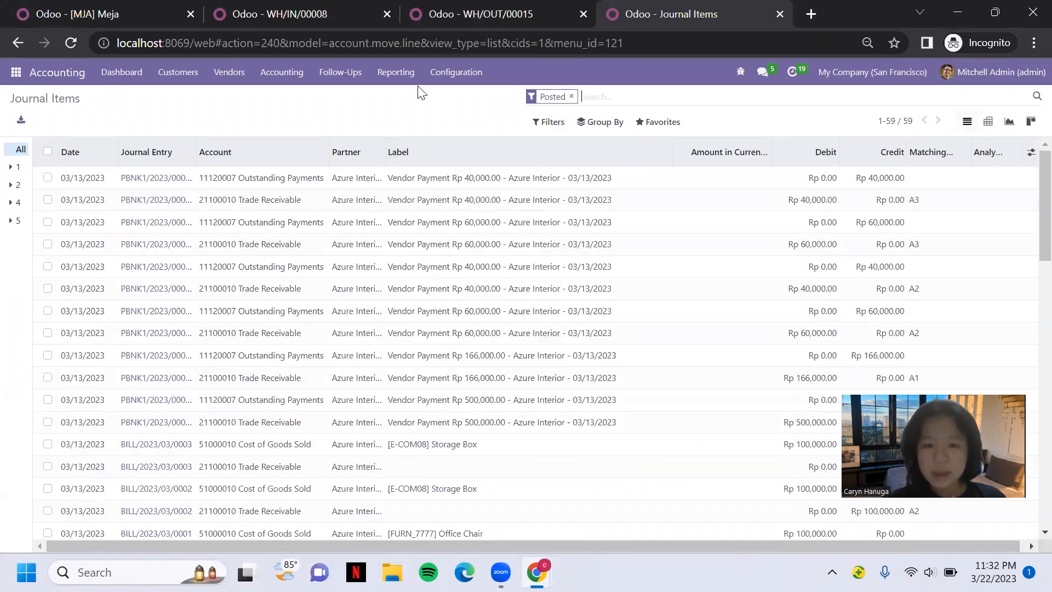
pyautogui.scroll(-10, 455, 431)
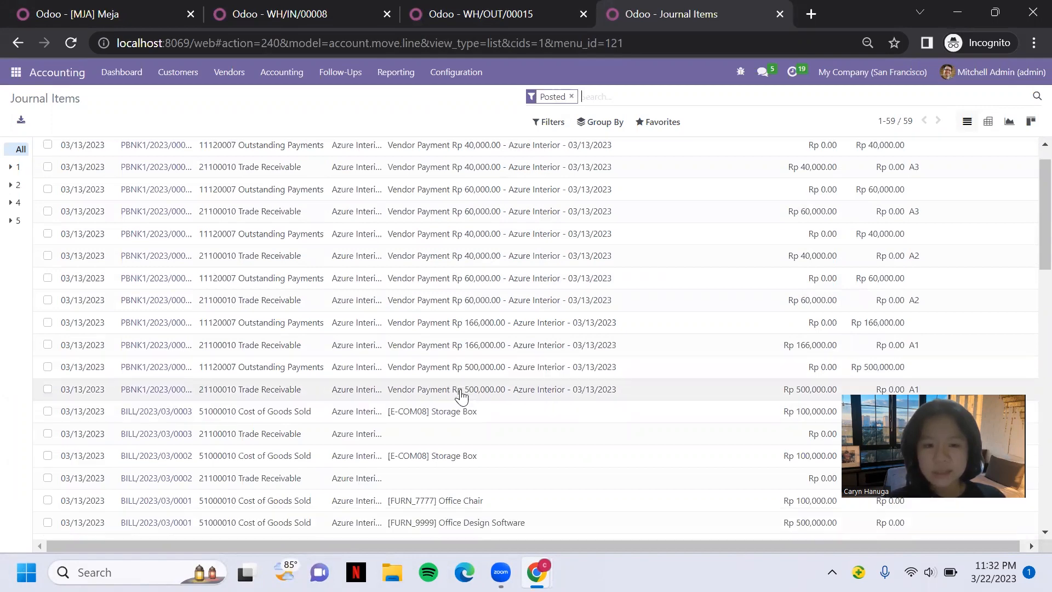
pyautogui.scroll(-7, 466, 389)
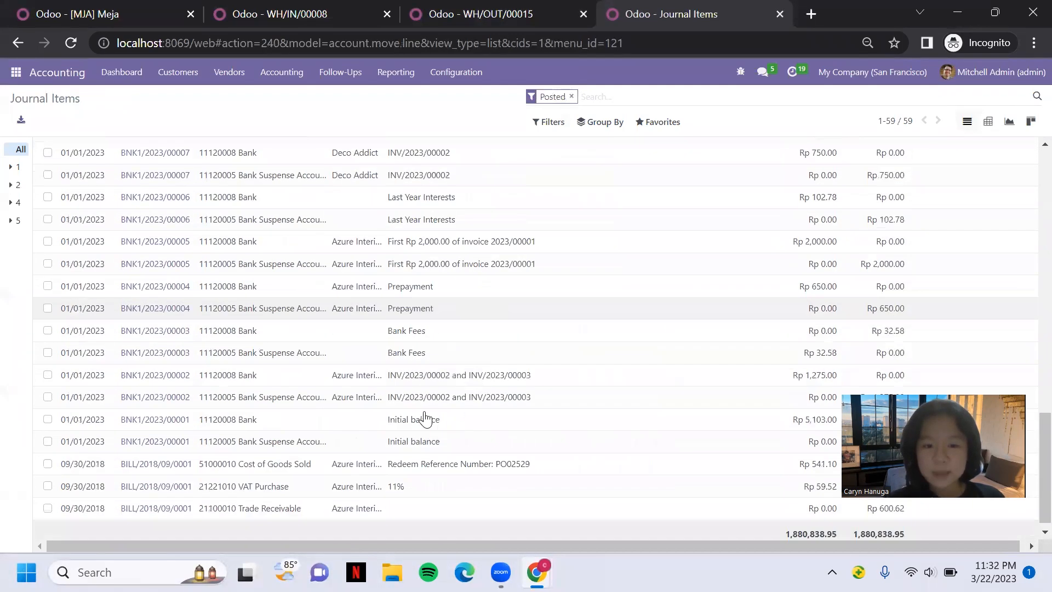
pyautogui.scroll(9, 406, 460)
pyautogui.scroll(8, 416, 439)
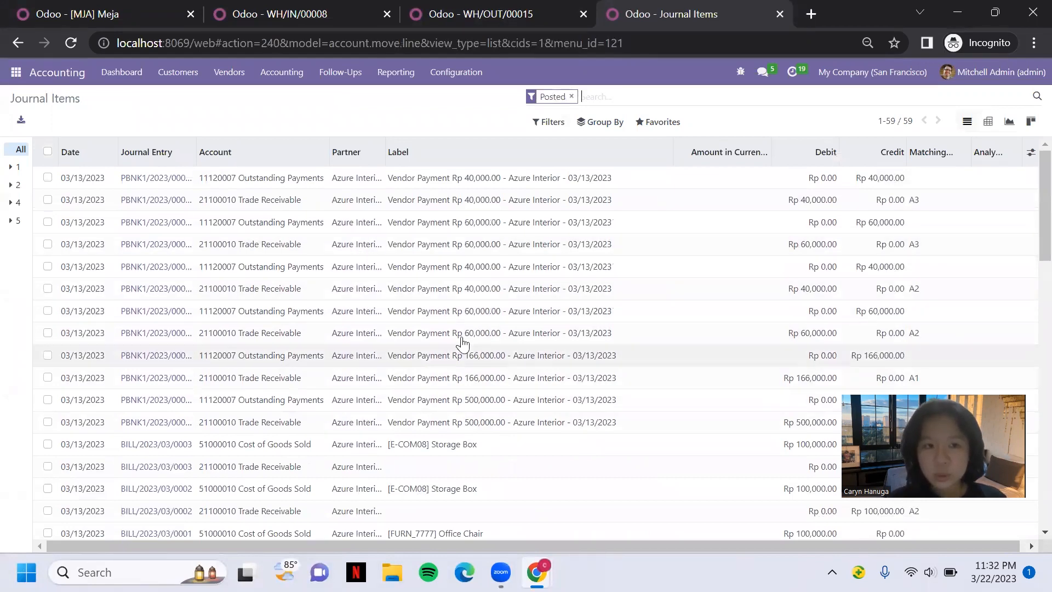
# Open the posted journal entries list and check it for entries from the Meja stock moves
pyautogui.click(282, 72)
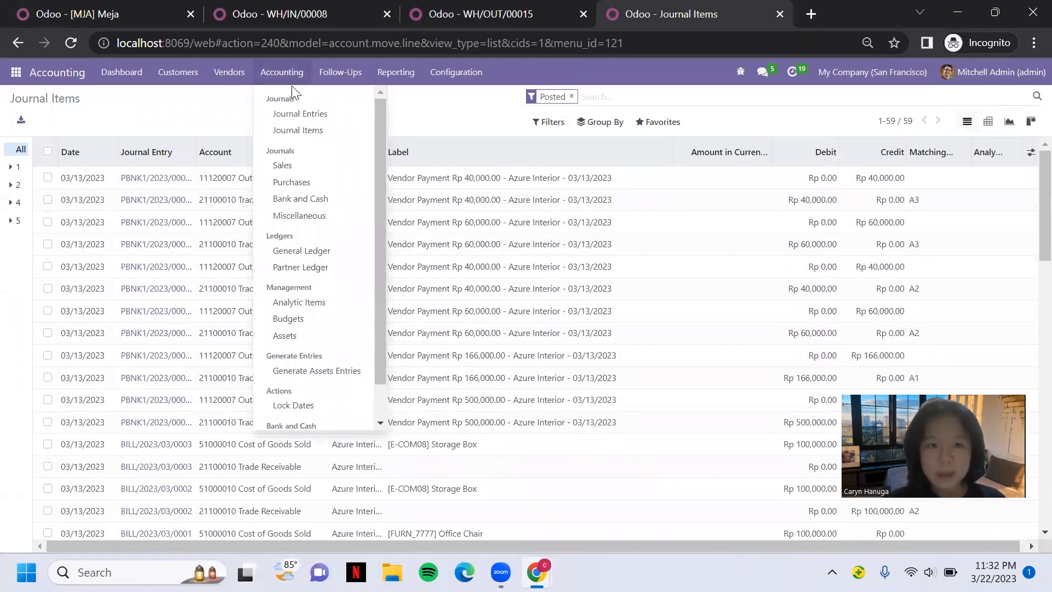
pyautogui.click(298, 114)
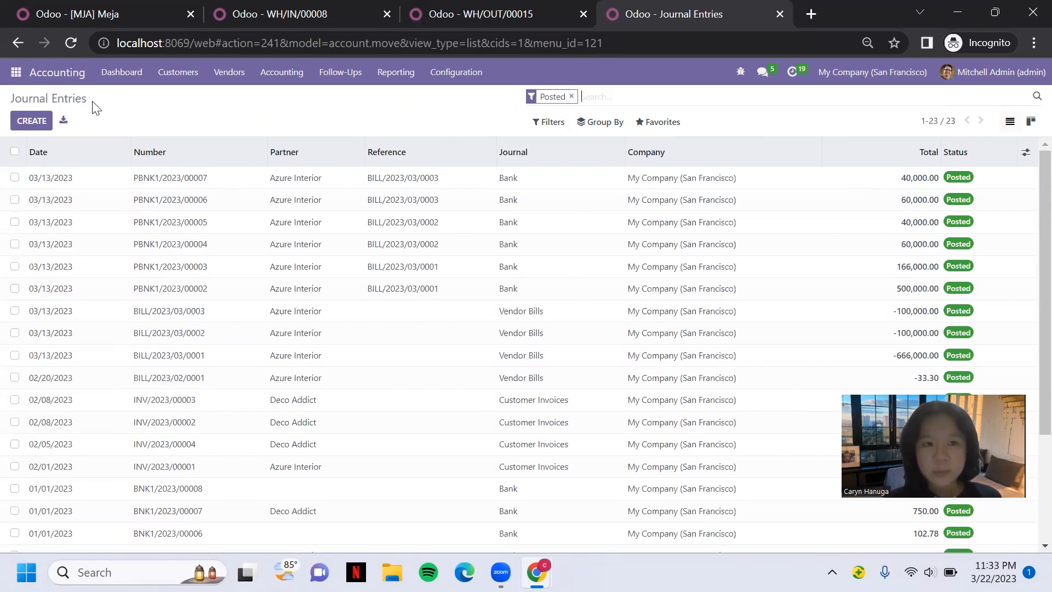
pyautogui.click(306, 75)
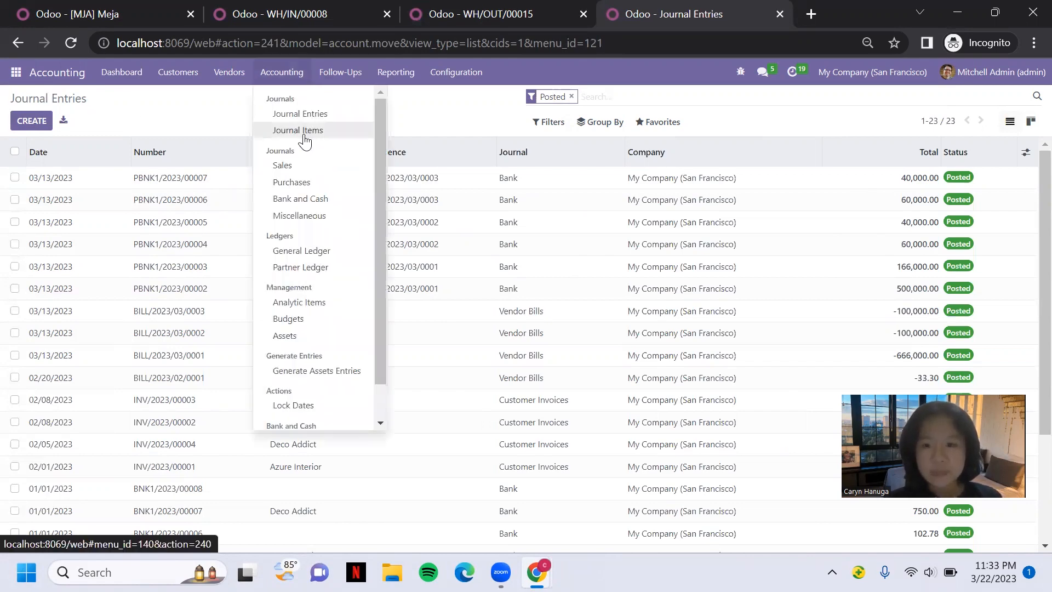